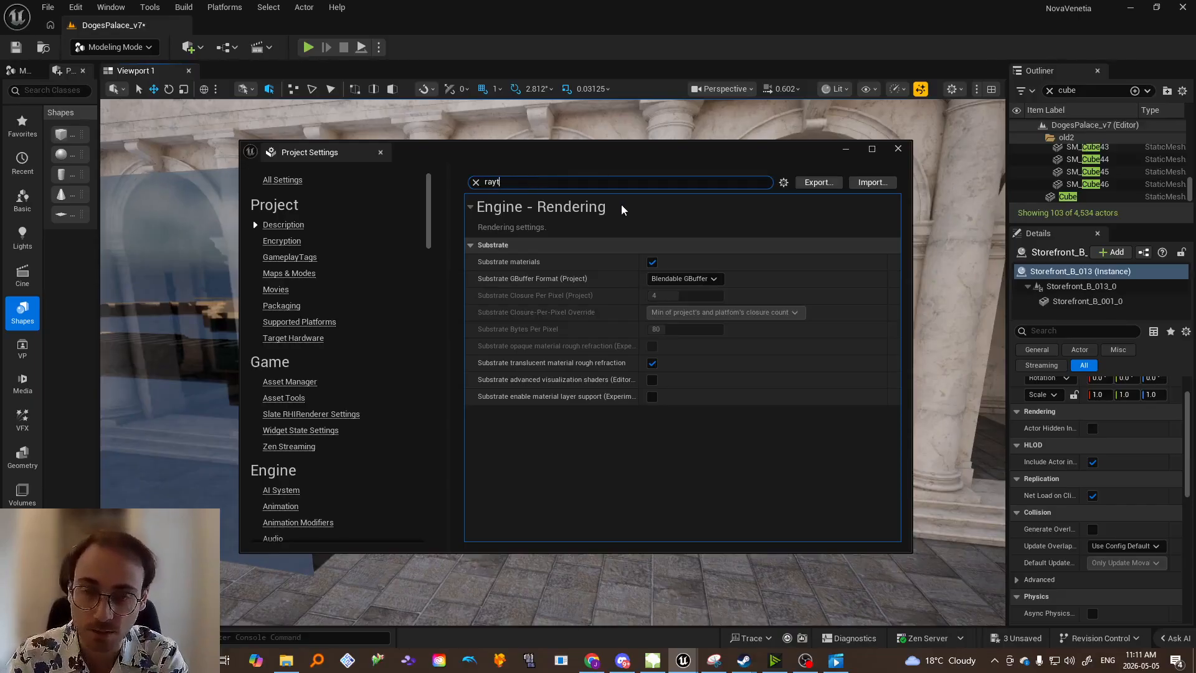
# Search the project settings for "ray tracing" to review the hardware ray tracing options, and put the settings window away
pyautogui.write('r')
pyautogui.press('BackSpace')
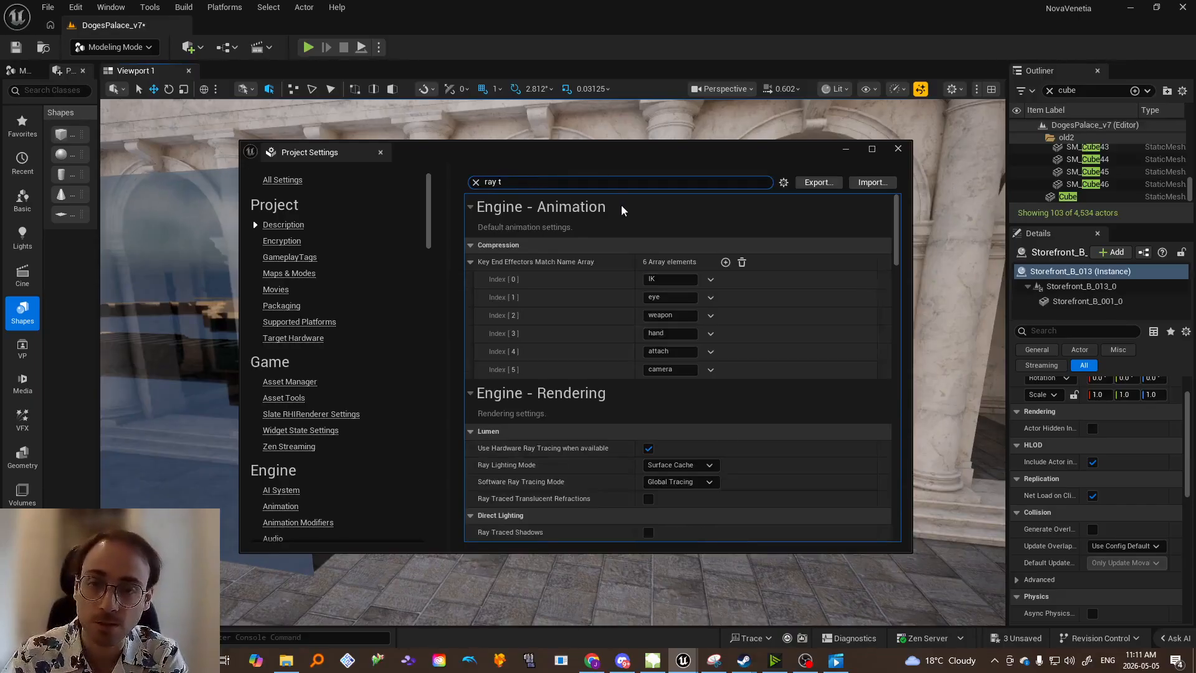
pyautogui.write('racing')
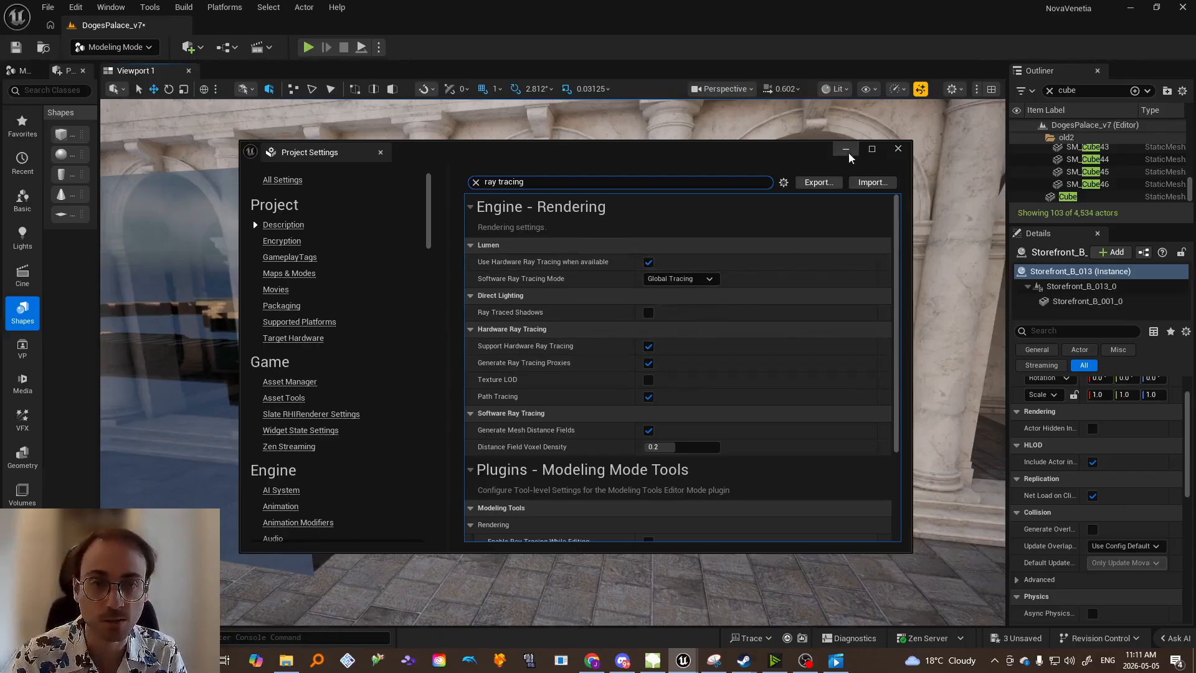
pyautogui.click(898, 148)
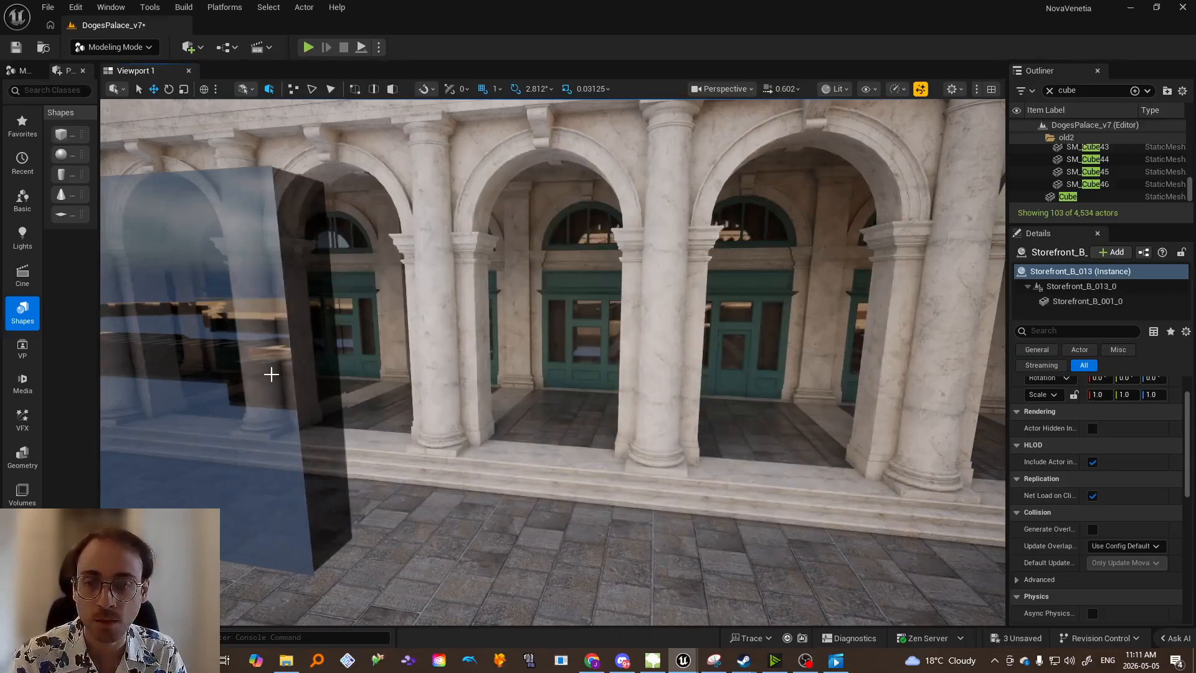
# Select and focus the Cube actor in the level, open its glass material, and show the MM_Glass material graph full screen
pyautogui.click(271, 374)
pyautogui.moveTo(271, 374); pyautogui.dragTo(340, 398, button='right')
pyautogui.click(1114, 201)
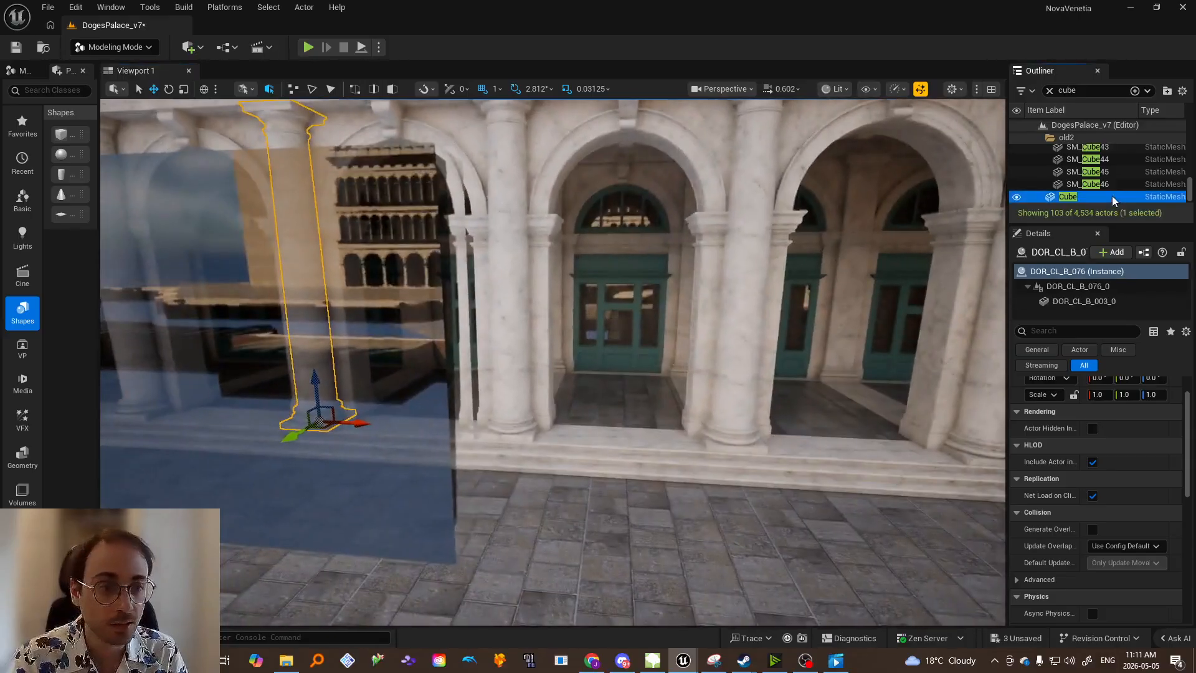
pyautogui.doubleClick(1113, 198)
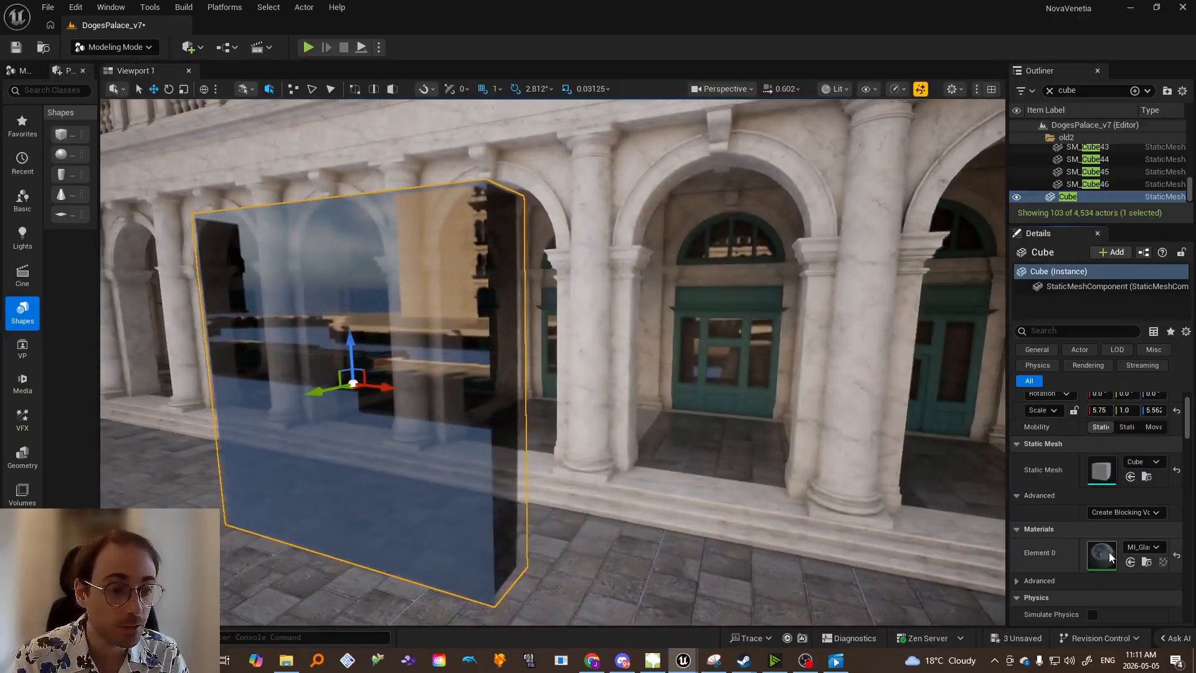
pyautogui.doubleClick(1109, 552)
pyautogui.click(564, 242)
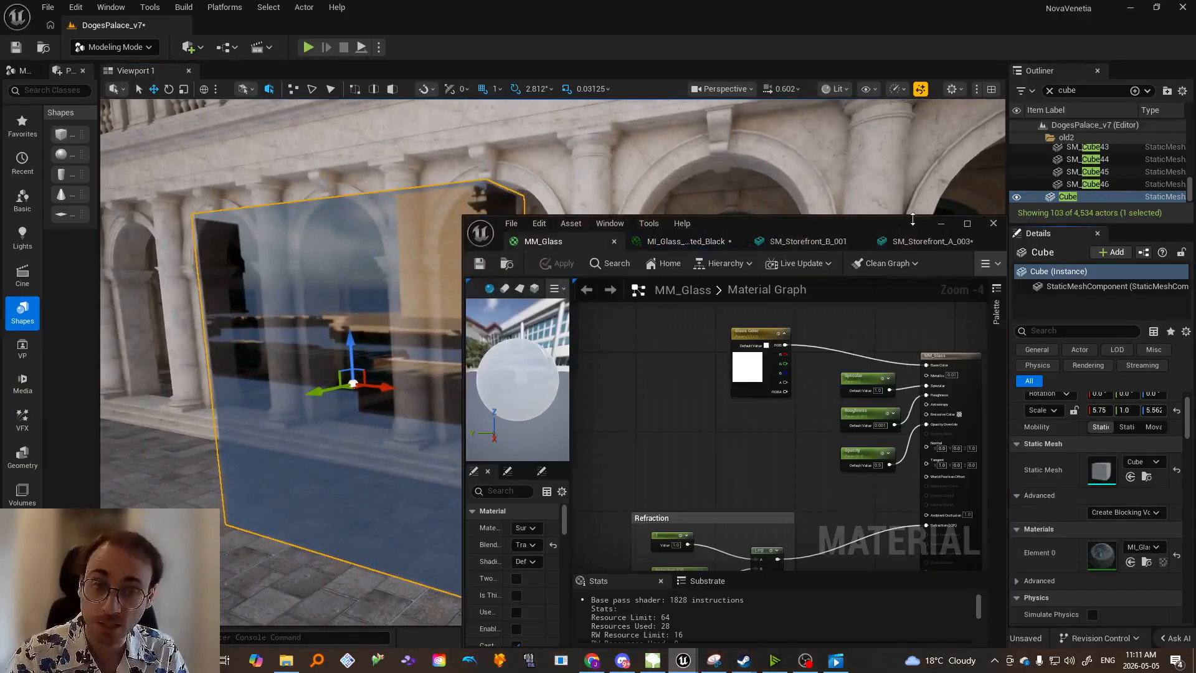
pyautogui.click(967, 223)
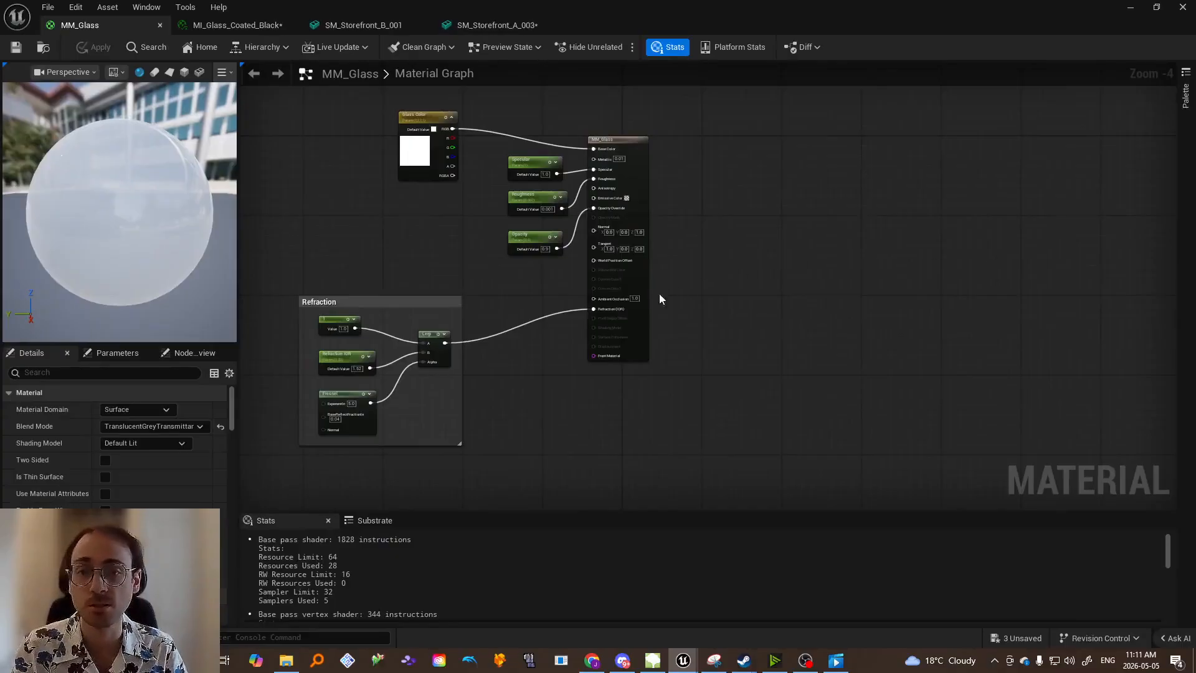
# Select the MM_Glass result node and choose TranslucentGreyTransmittance as the material's Blend Mode
pyautogui.scroll(4, 727, 326)
pyautogui.moveTo(667, 274); pyautogui.dragTo(838, 355, button='right')
pyautogui.click(671, 250)
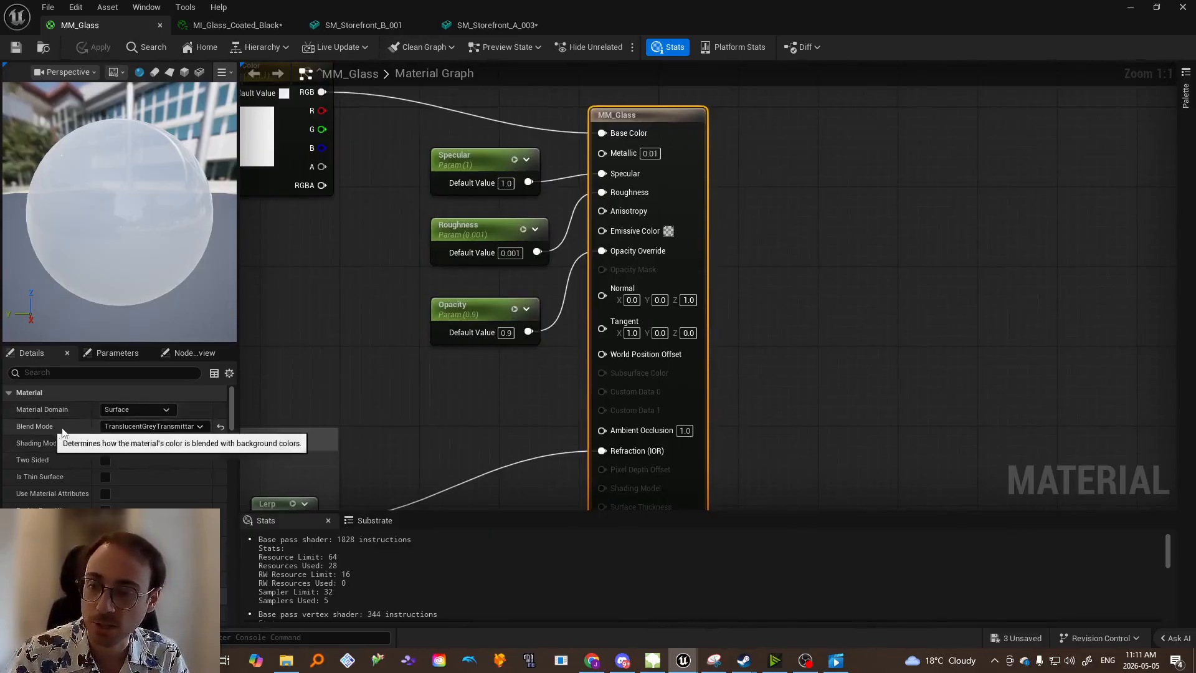
pyautogui.click(100, 426)
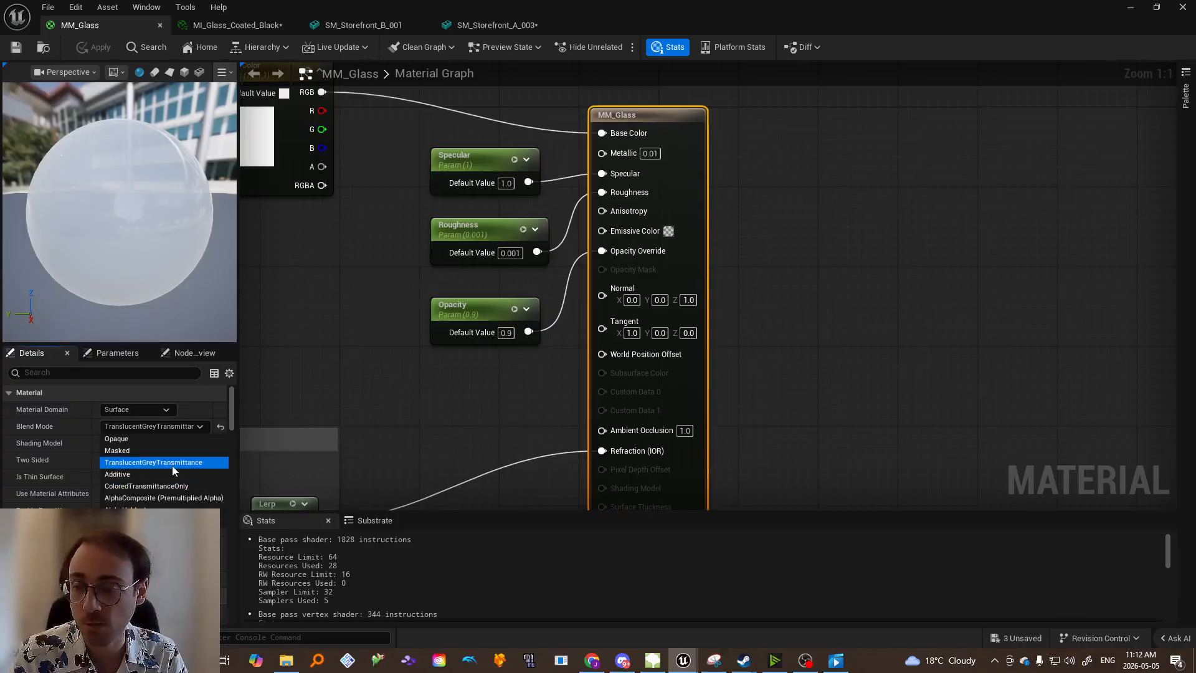
pyautogui.click(206, 463)
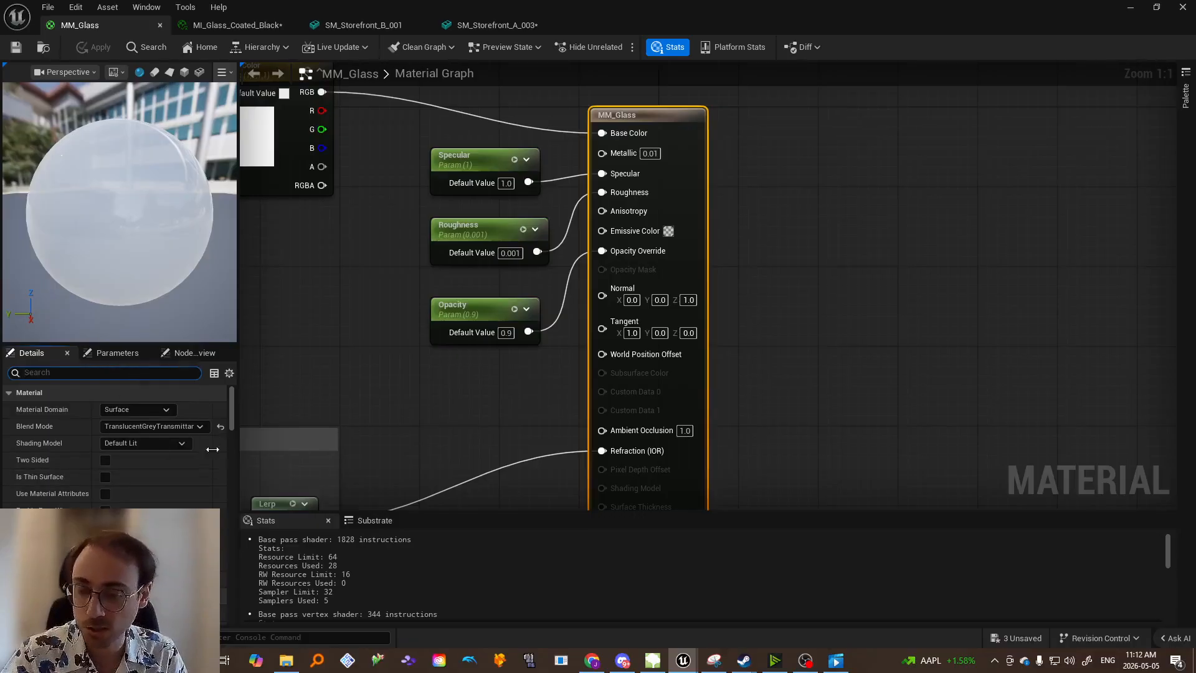
# Filter the material's details for "refracti" and check the available Refraction Method options
pyautogui.write('refracti')
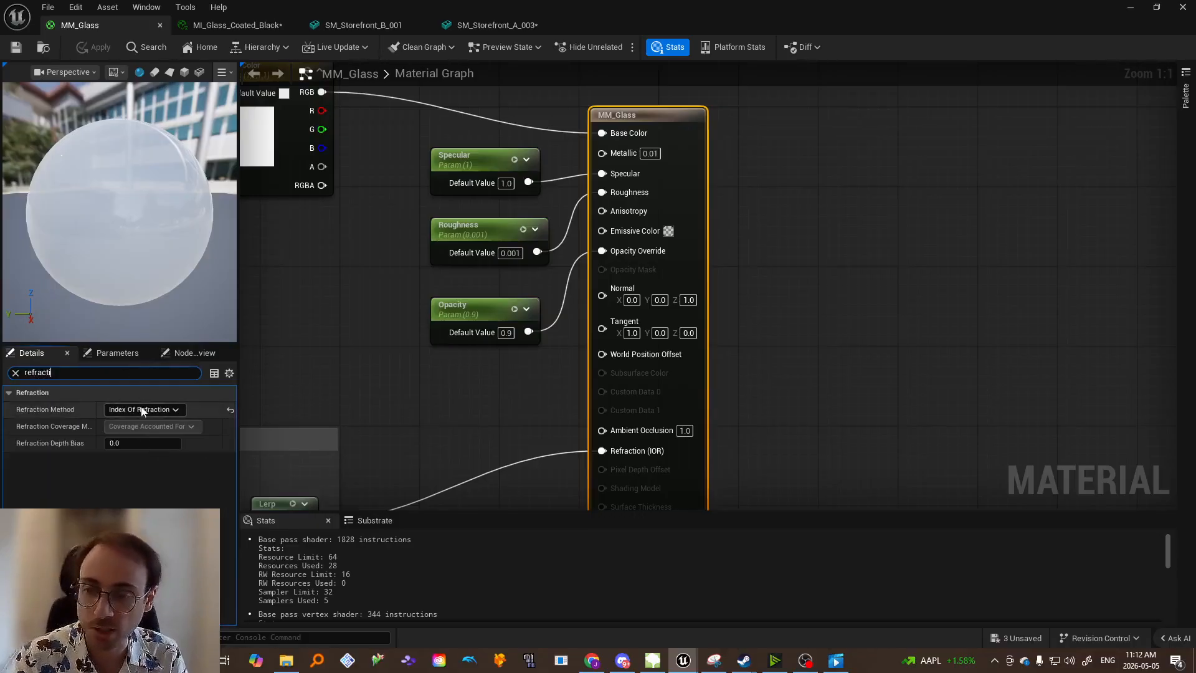
pyautogui.click(142, 410)
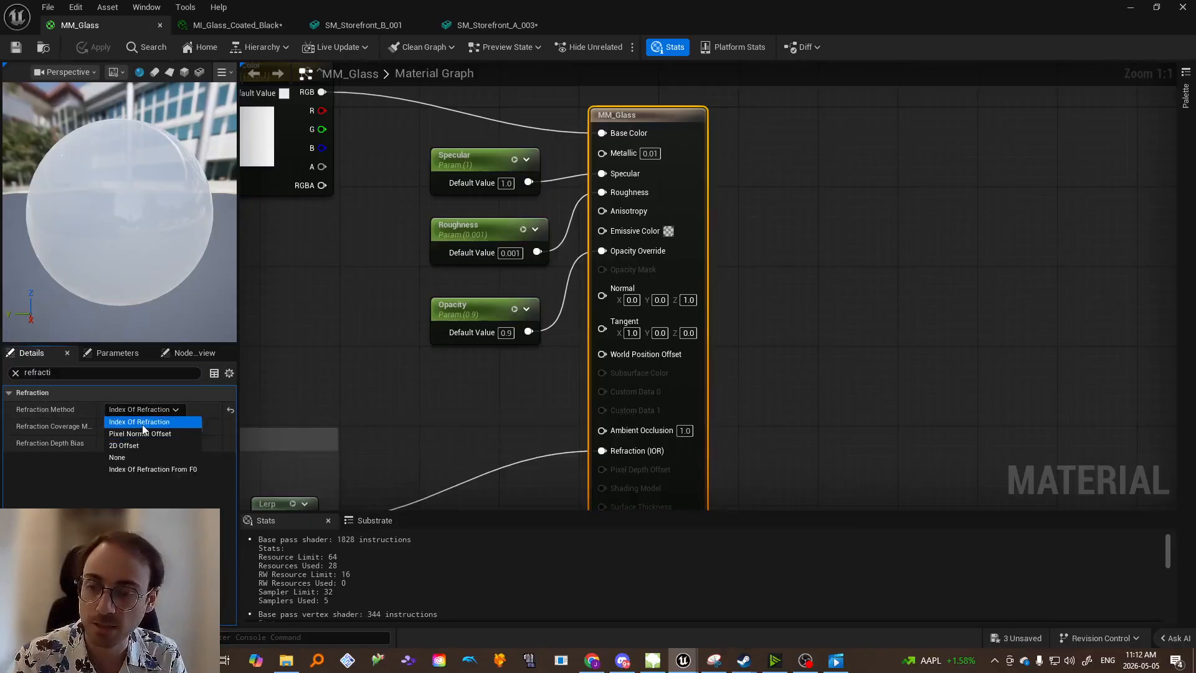
pyautogui.click(338, 380)
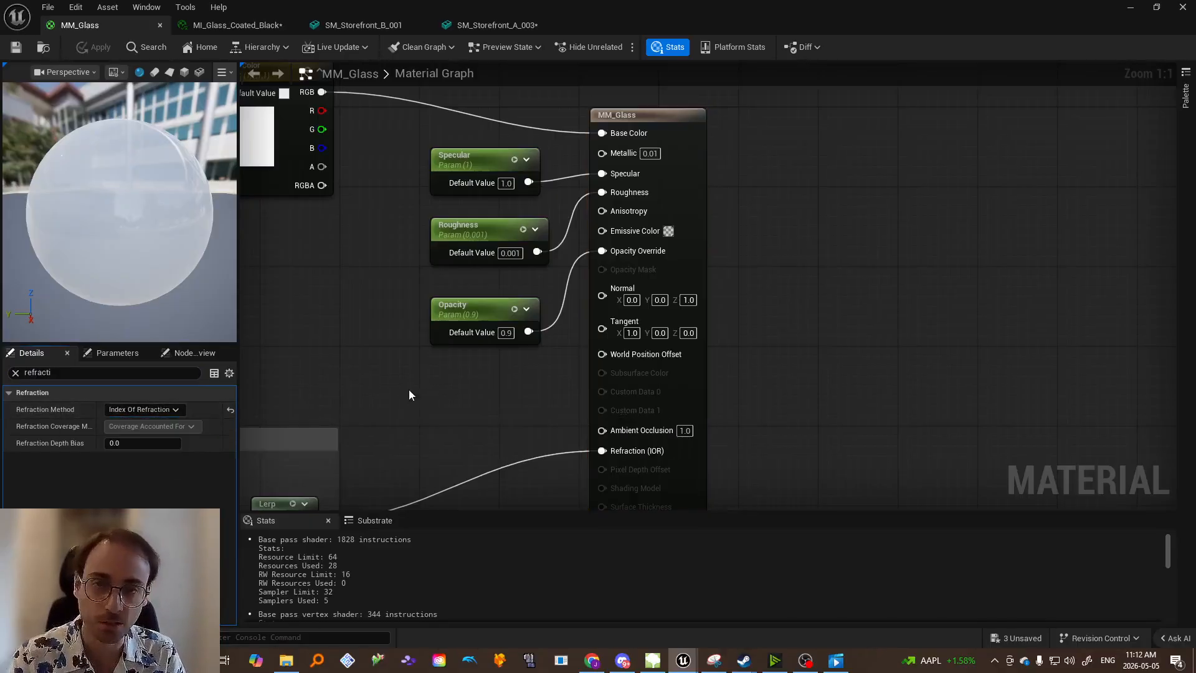
# Clear the details filter and examine the Glass Color, Specular, Roughness and Opacity parameter nodes of MM_Glass
pyautogui.scroll(-3, 409, 395)
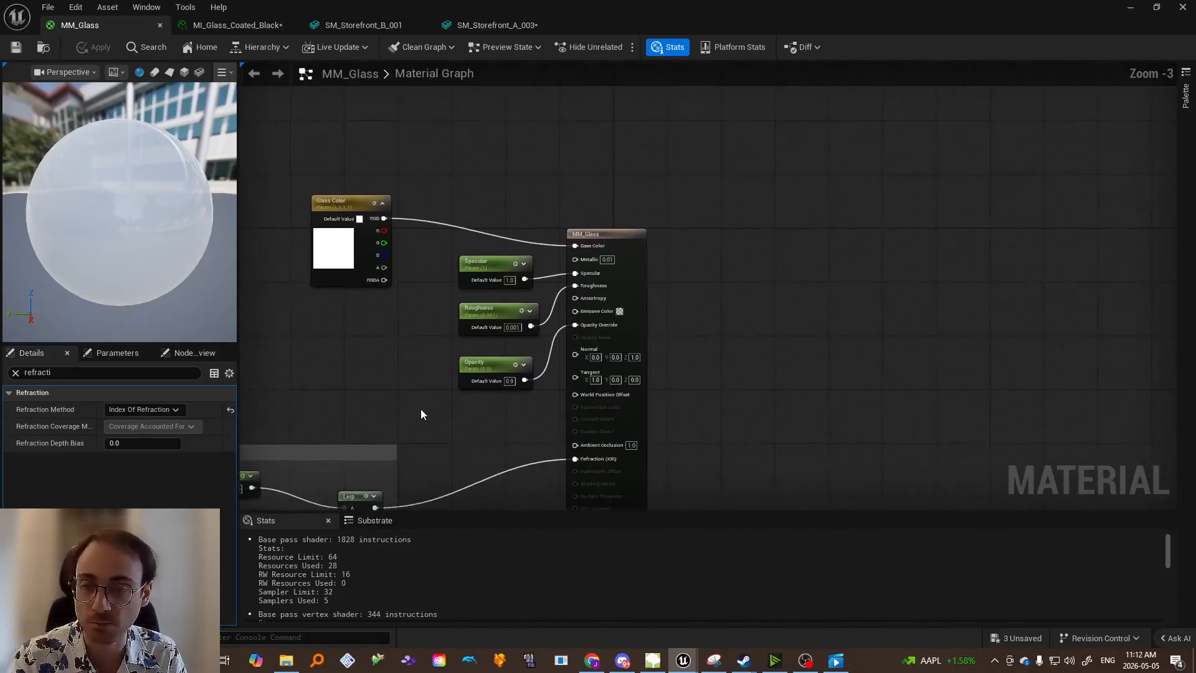
pyautogui.scroll(3, 421, 415)
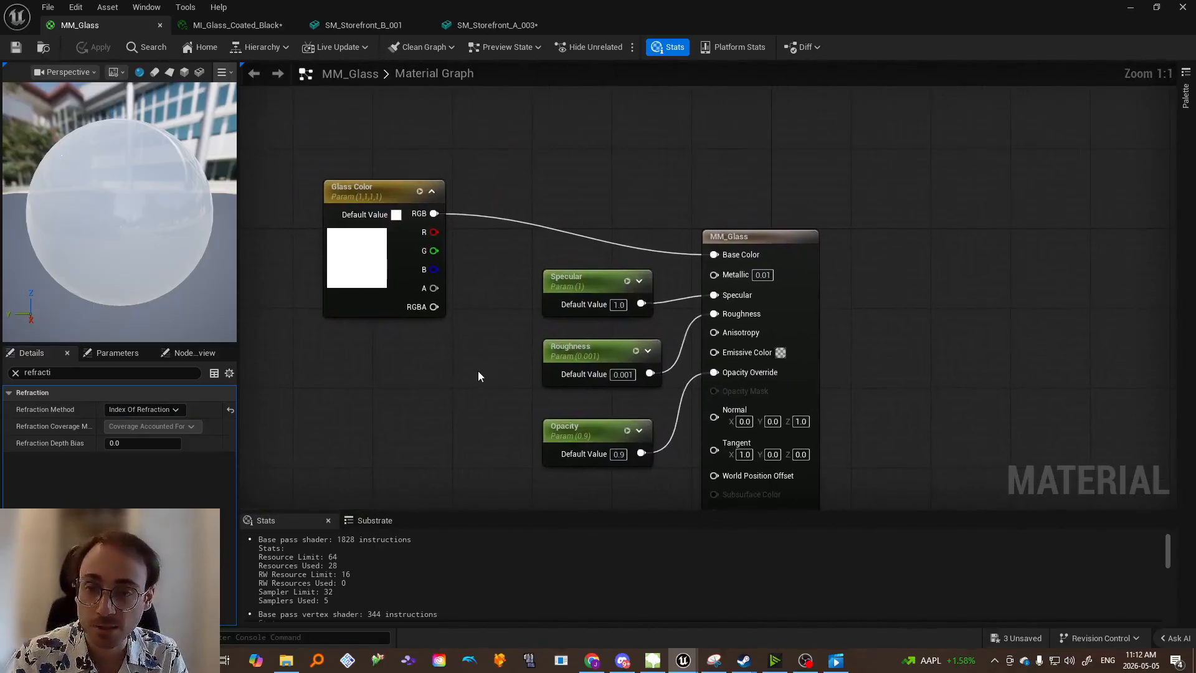
pyautogui.click(396, 286)
pyautogui.moveTo(396, 286); pyautogui.dragTo(354, 275, button='right')
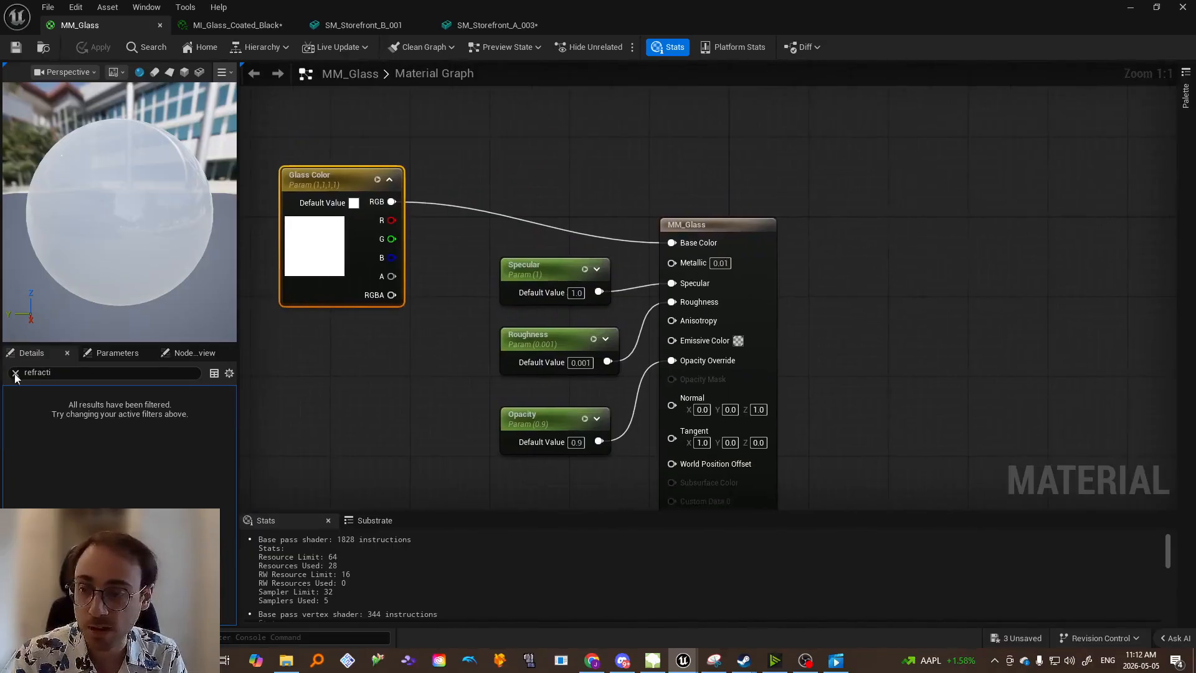
pyautogui.click(17, 374)
pyautogui.click(541, 266)
pyautogui.moveTo(463, 355); pyautogui.dragTo(448, 303, button='right')
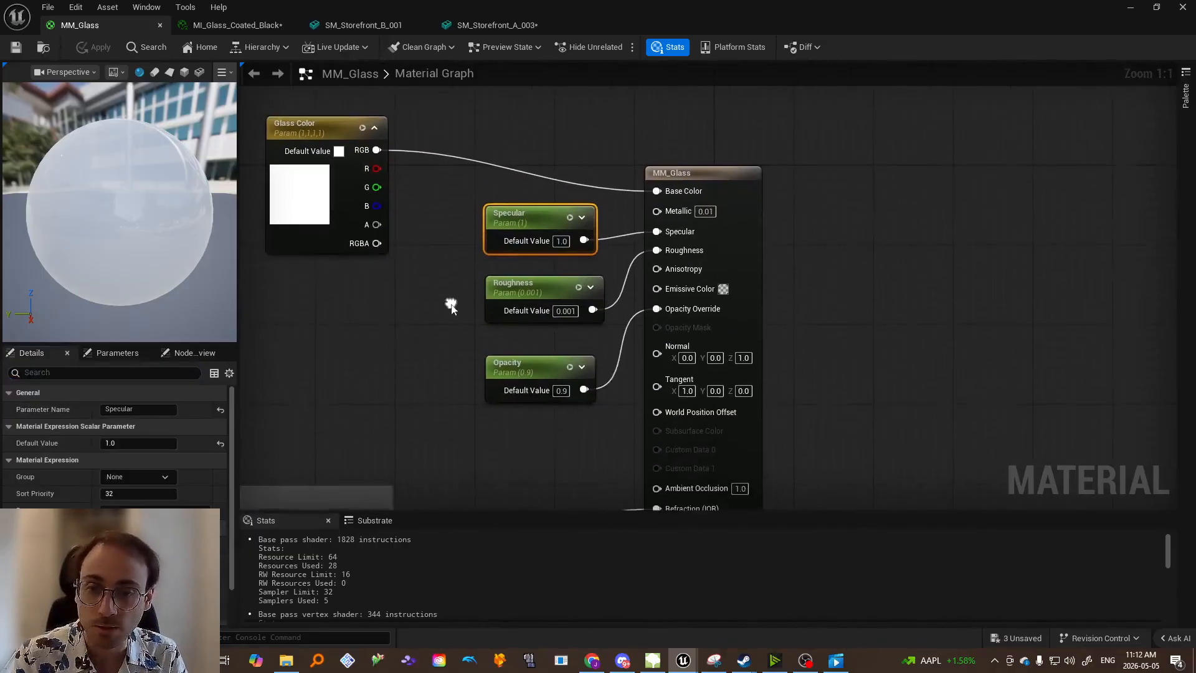
pyautogui.click(504, 299)
pyautogui.moveTo(433, 382); pyautogui.dragTo(659, 160, button='right')
pyautogui.click(556, 380)
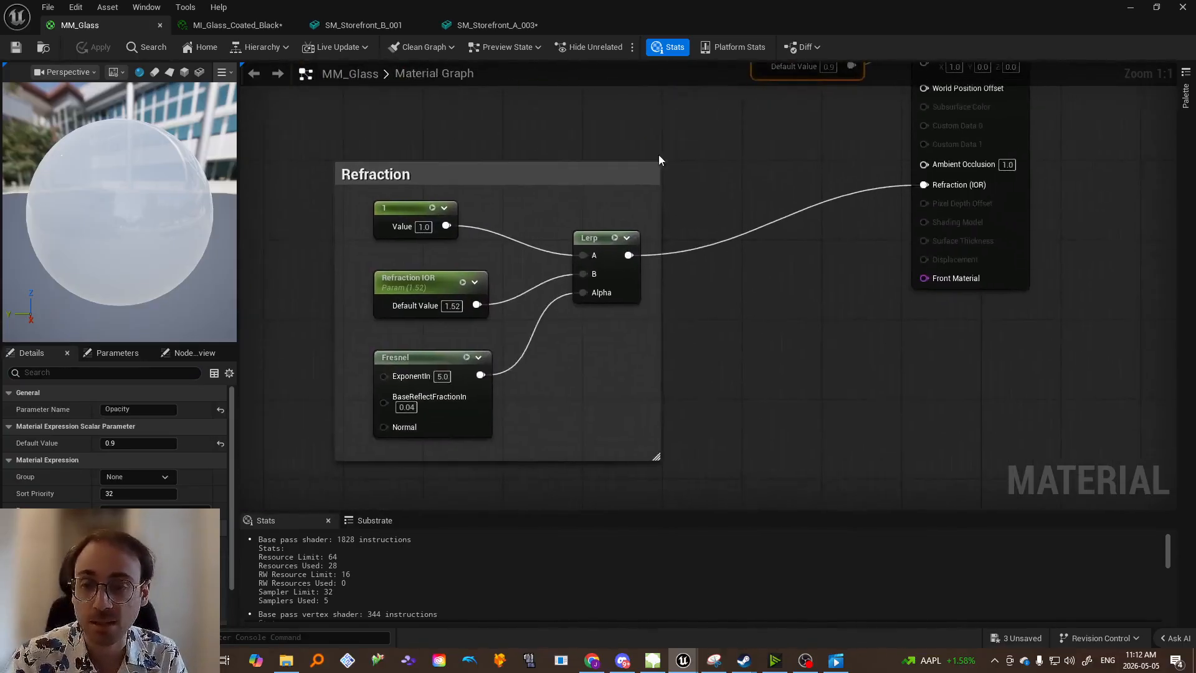
# Examine the Refraction group, where a constant, Refraction IOR and Fresnel nodes feed the Lerp into the Refraction input
pyautogui.moveTo(335, 276); pyautogui.dragTo(499, 319)
pyautogui.click(510, 252)
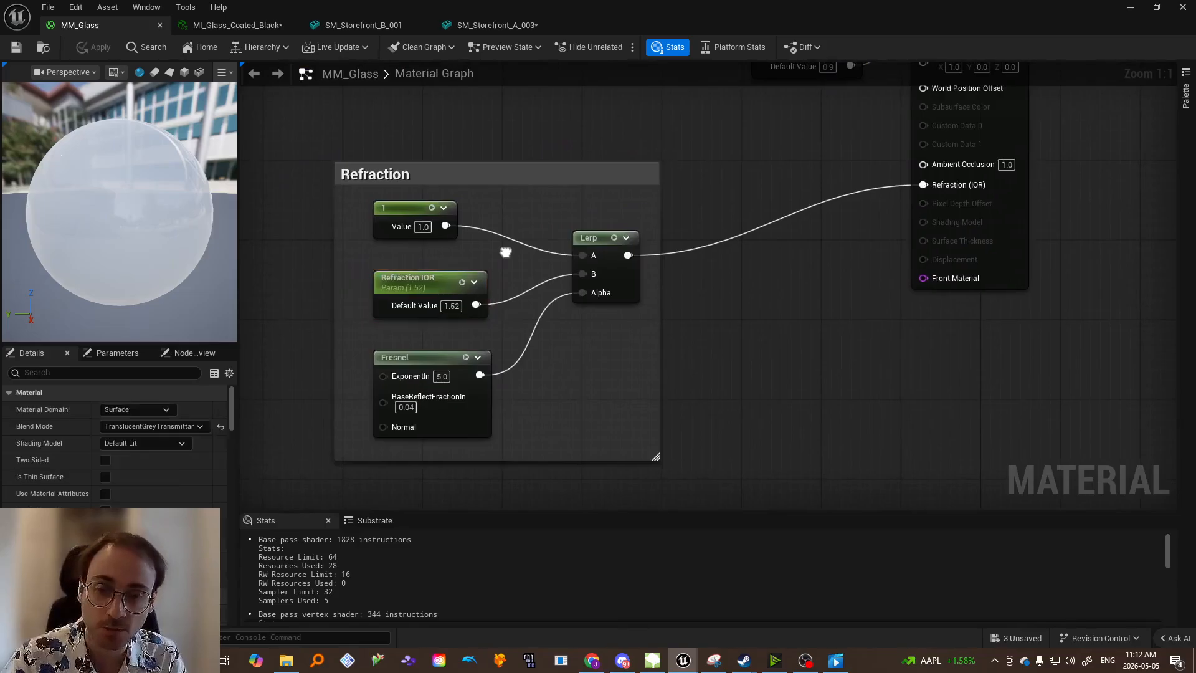
pyautogui.moveTo(508, 250); pyautogui.dragTo(489, 264, button='right')
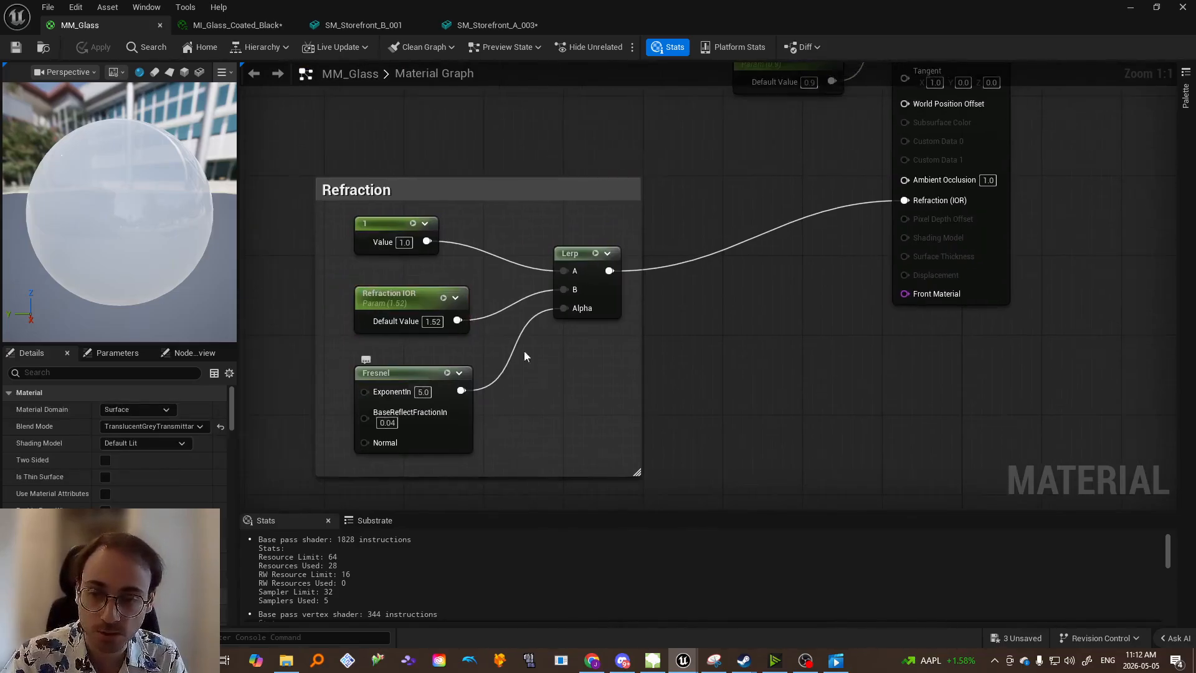
pyautogui.moveTo(609, 349); pyautogui.dragTo(566, 360, button='right')
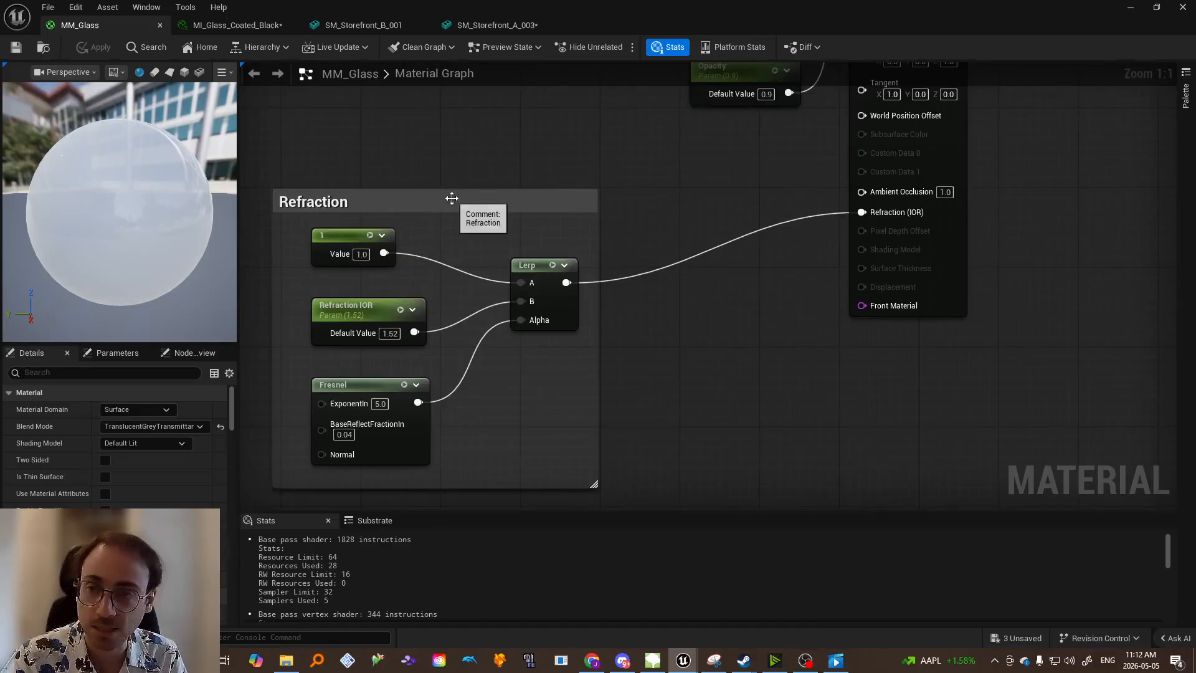
# Show the MI_Glass_Coated_Black instance in a smaller window beside the level viewport and try its Opacity at 0.9 and 0.2
pyautogui.click(233, 26)
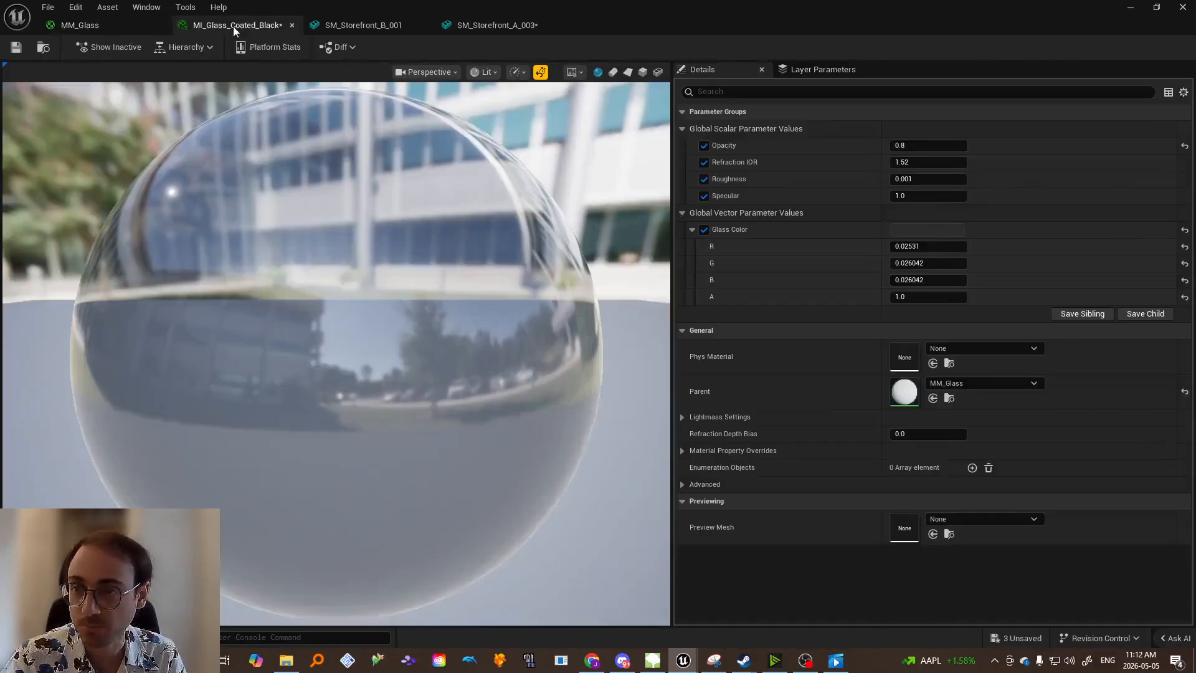
pyautogui.moveTo(387, 8); pyautogui.dragTo(820, 148)
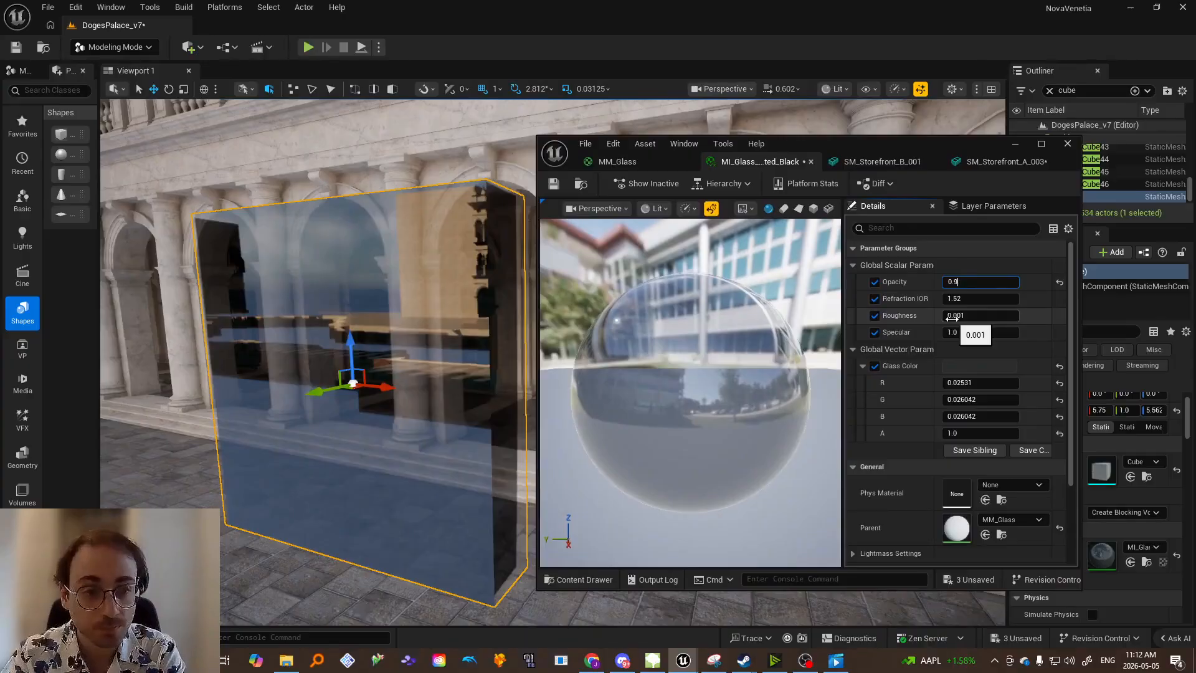
pyautogui.press('Return')
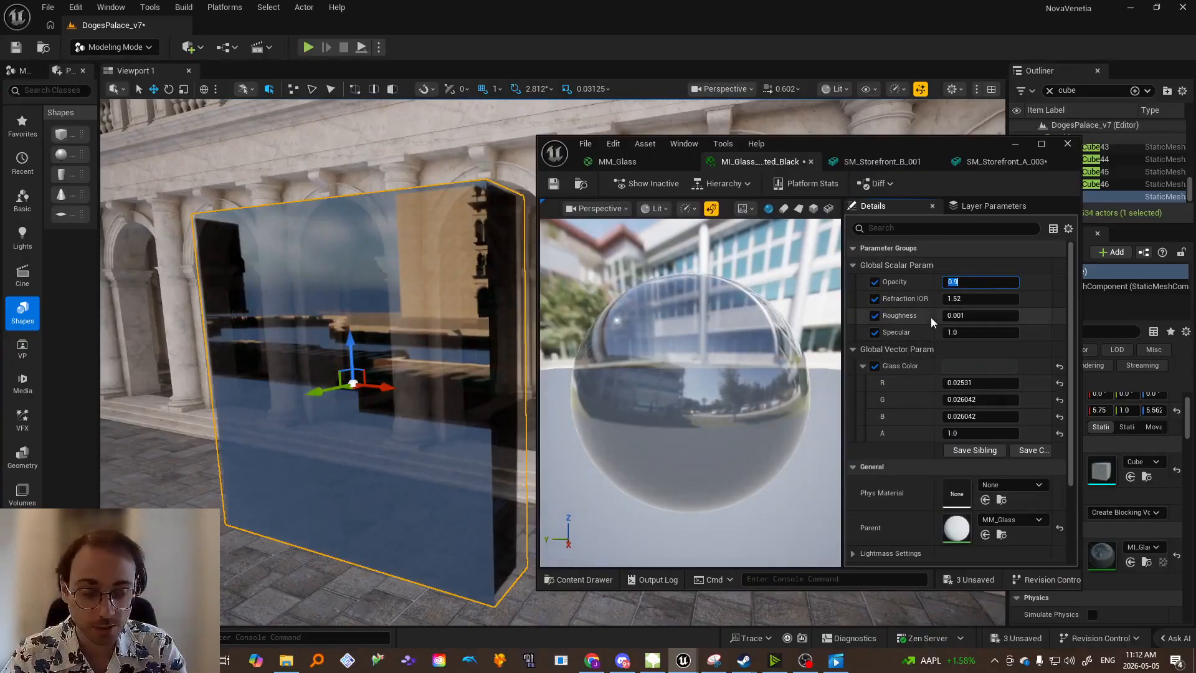
pyautogui.write('0.2')
pyautogui.press('Return')
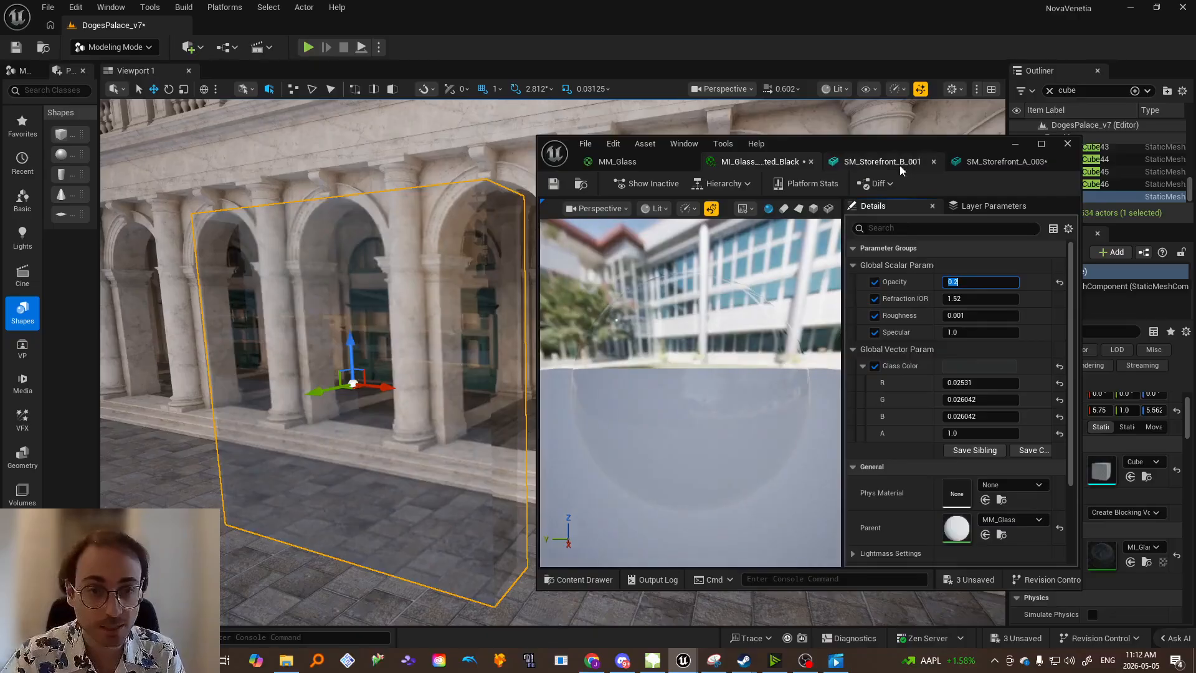
# Minimize the material editor and examine the glass on the cube and the storefront doors from several positions in the level
pyautogui.click(1021, 145)
pyautogui.press('a')
pyautogui.moveTo(710, 307); pyautogui.dragTo(685, 302, button='right')
pyautogui.press('d')
pyautogui.press('a')
pyautogui.press('a')
pyautogui.press('d')
pyautogui.press('w')
pyautogui.press('w')
pyautogui.press('d')
pyautogui.press('s')
pyautogui.press('w')
pyautogui.press('d')
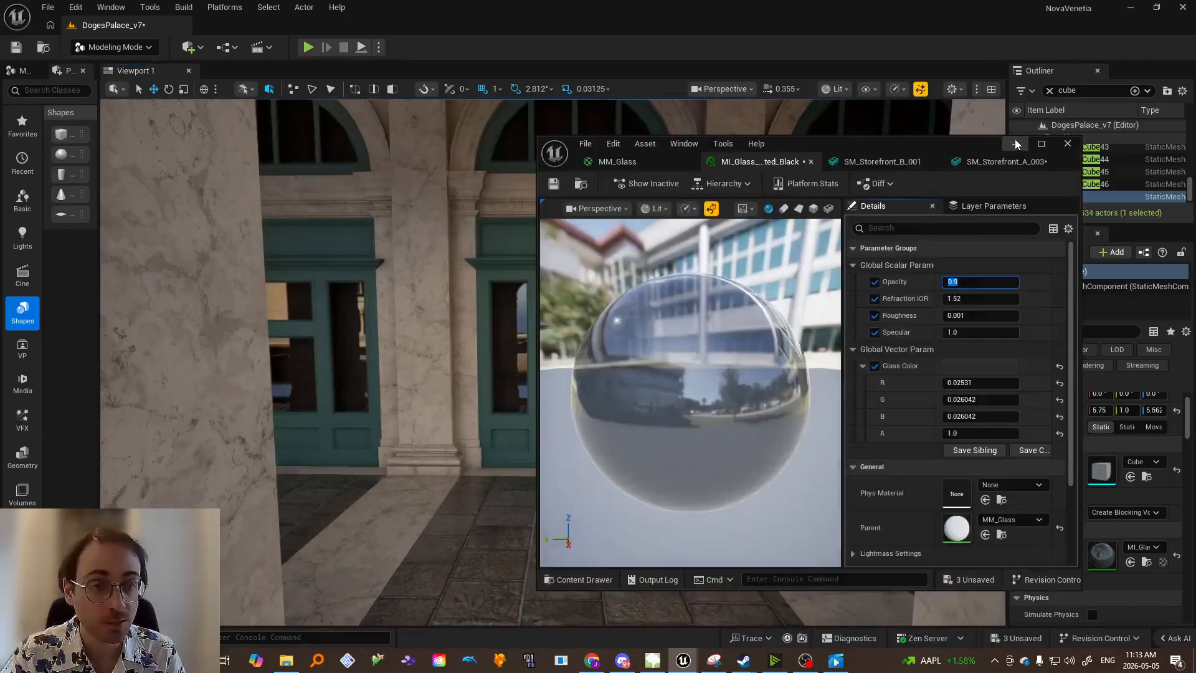
# Examine the reflections in the storefront door panes up close, and return to face the glass cube
pyautogui.press('w')
pyautogui.moveTo(790, 318); pyautogui.dragTo(779, 313, button='right')
pyautogui.press('w')
pyautogui.press('d')
pyautogui.moveTo(737, 347); pyautogui.dragTo(745, 350, button='right')
pyautogui.press('w')
pyautogui.moveTo(677, 312); pyautogui.dragTo(600, 301, button='right')
pyautogui.press('d')
pyautogui.press('a')
pyautogui.press('a')
pyautogui.press('s')
pyautogui.press('a')
pyautogui.press('a')
pyautogui.scroll(5, 602, 302)
pyautogui.press('d')
pyautogui.press('a')
# Bring back the MM_Glass material, widen its details area, set the Blend Mode to Opaque and save the material
pyautogui.moveTo(683, 659)
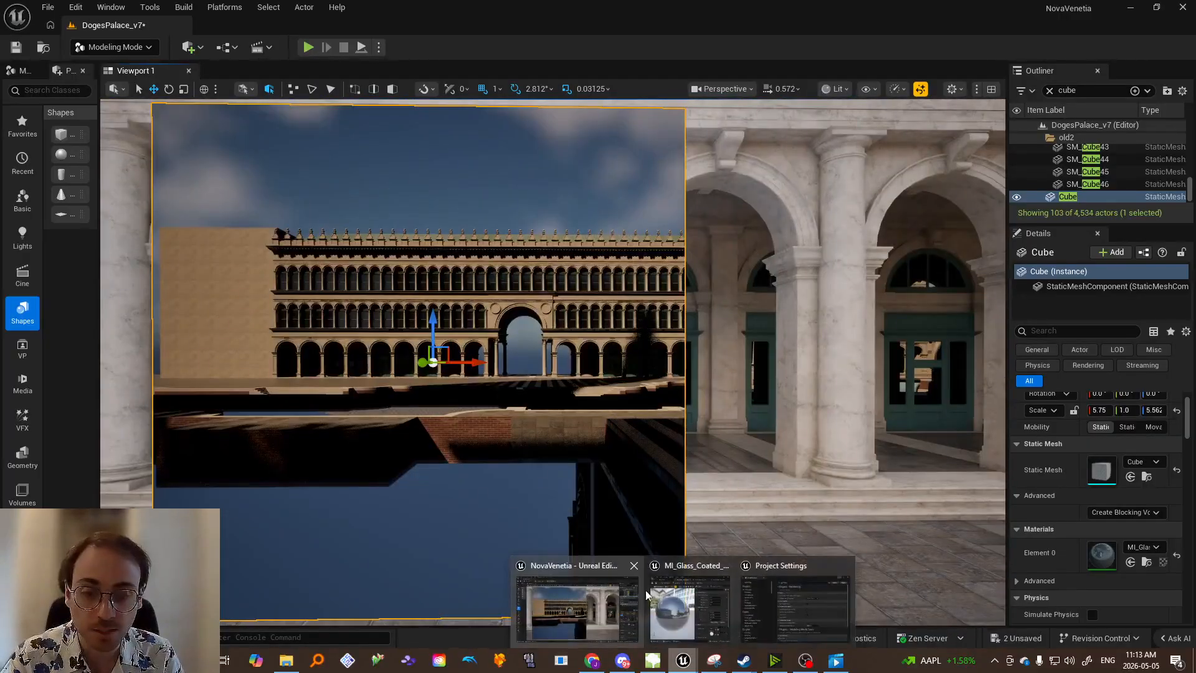
pyautogui.click(698, 598)
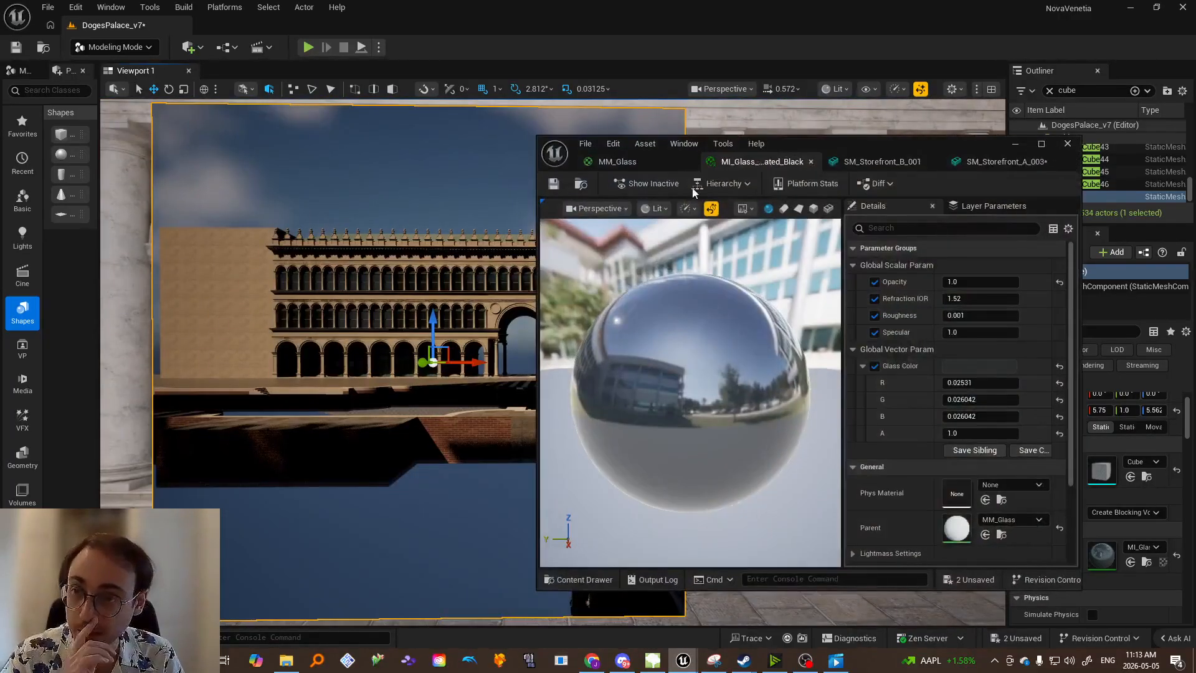
pyautogui.click(637, 164)
pyautogui.moveTo(966, 258); pyautogui.dragTo(888, 387, button='right')
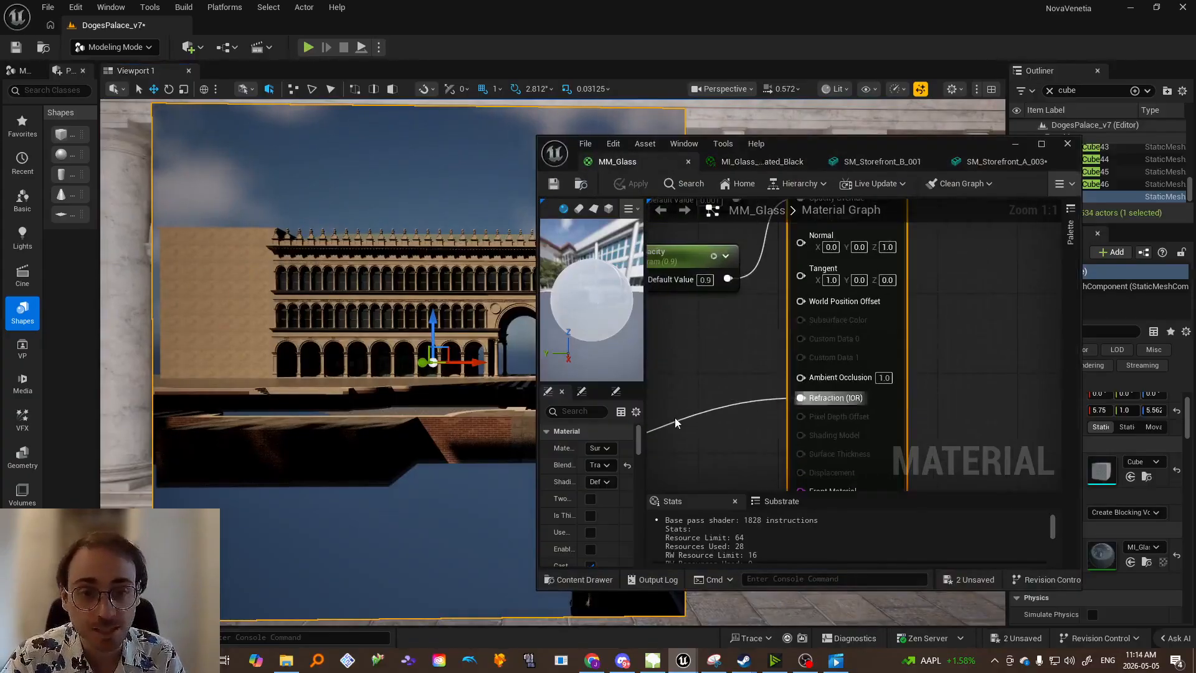
pyautogui.moveTo(644, 450); pyautogui.dragTo(692, 450)
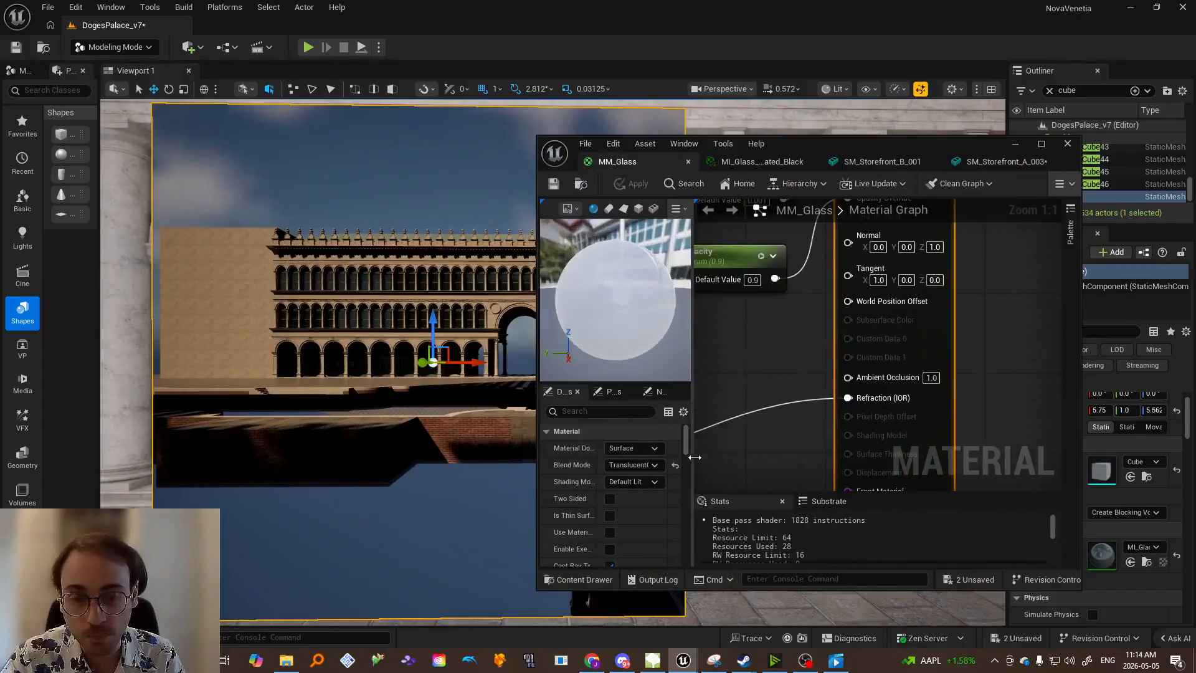
pyautogui.click(642, 465)
pyautogui.click(644, 481)
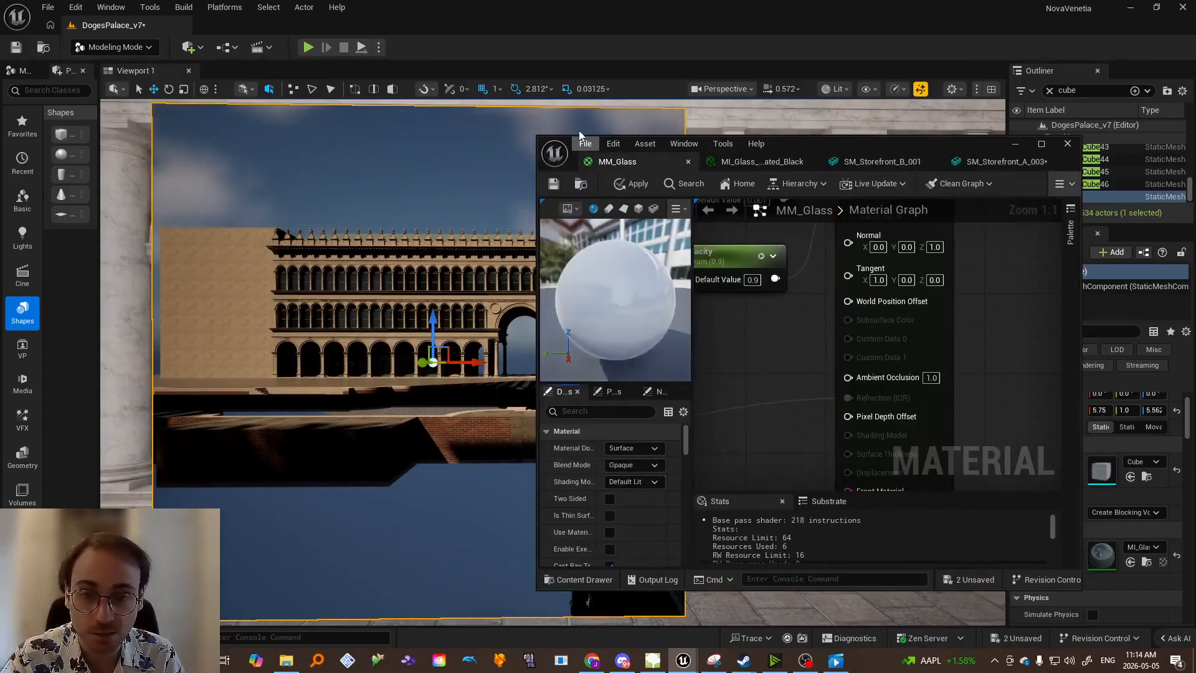
pyautogui.click(553, 183)
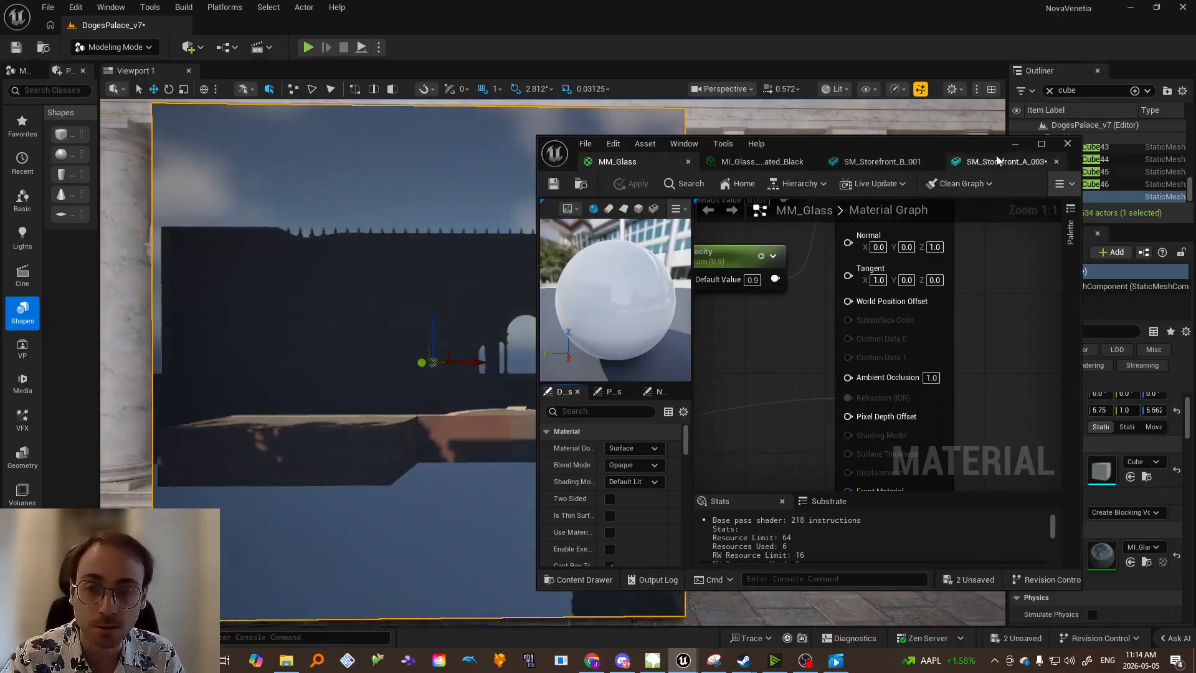
# Minimize the material editor and examine the opaque glass reflections on the cube and storefront
pyautogui.click(1014, 144)
pyautogui.press('d')
pyautogui.press('w')
pyautogui.moveTo(716, 339); pyautogui.dragTo(697, 360, button='right')
pyautogui.press('s')
pyautogui.press('w')
pyautogui.press('s')
pyautogui.press('w')
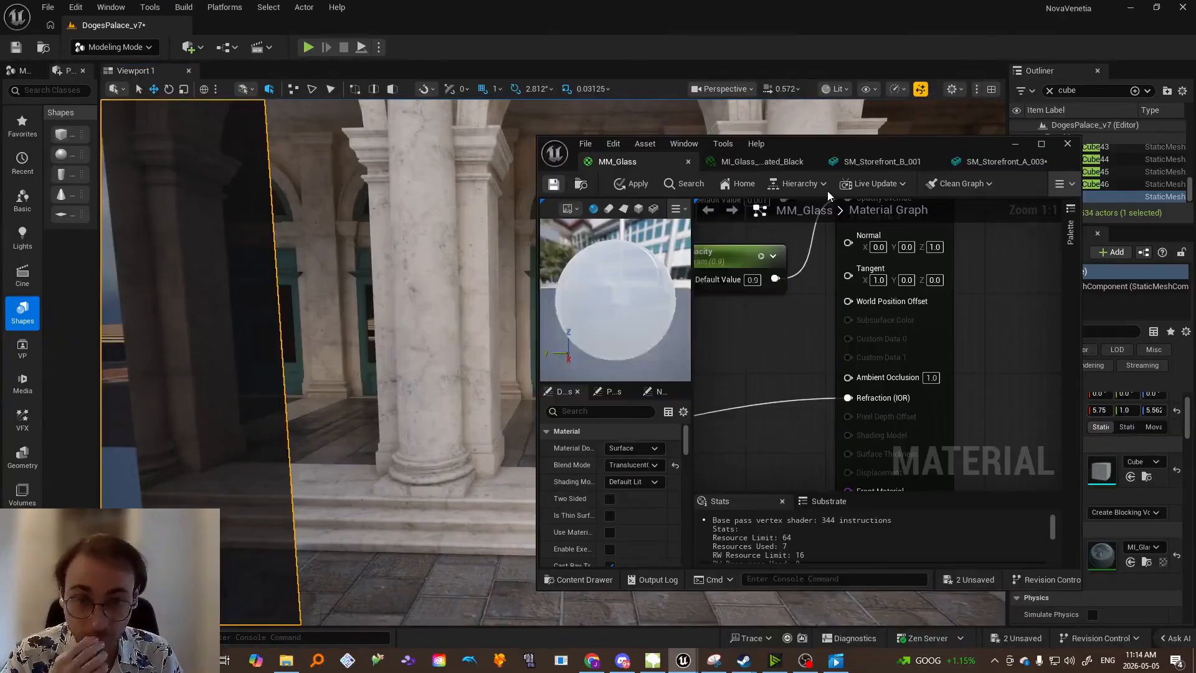
# Bring the black glass instance beside a view of the storefront doors and set its Opacity to 0.8
pyautogui.moveTo(476, 305); pyautogui.dragTo(477, 305, button='right')
pyautogui.press('s')
pyautogui.press('w')
pyautogui.moveTo(823, 151); pyautogui.dragTo(953, 168)
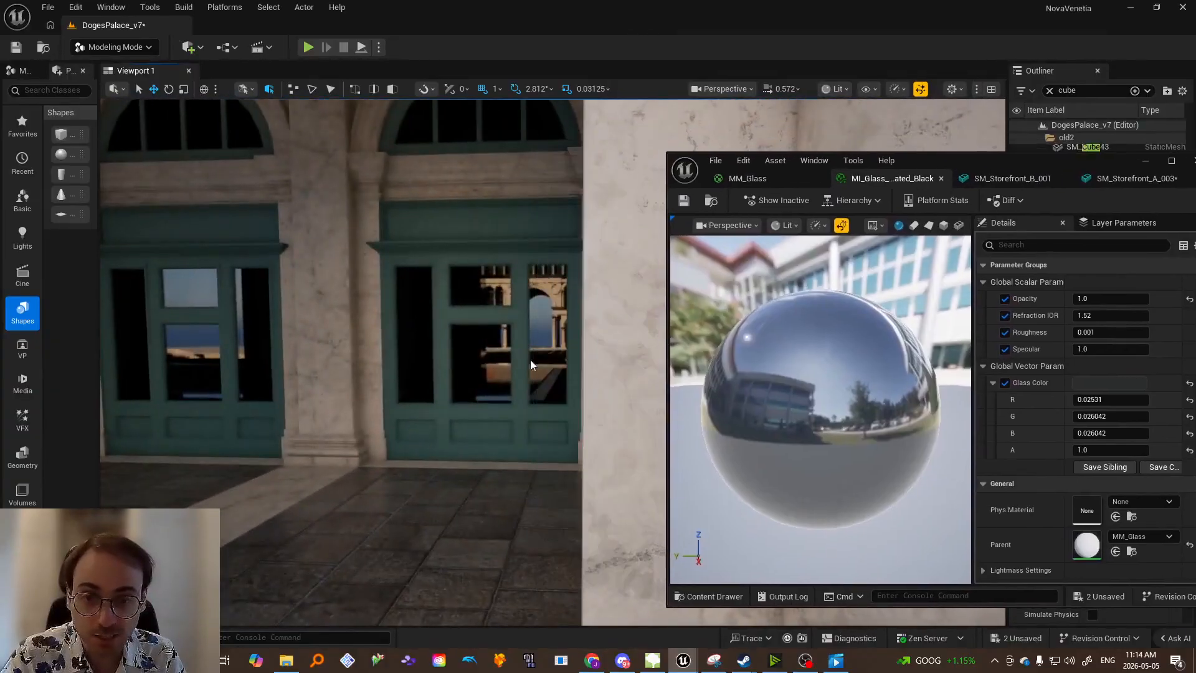
pyautogui.moveTo(476, 305); pyautogui.dragTo(477, 305, button='right')
pyautogui.click(1119, 298)
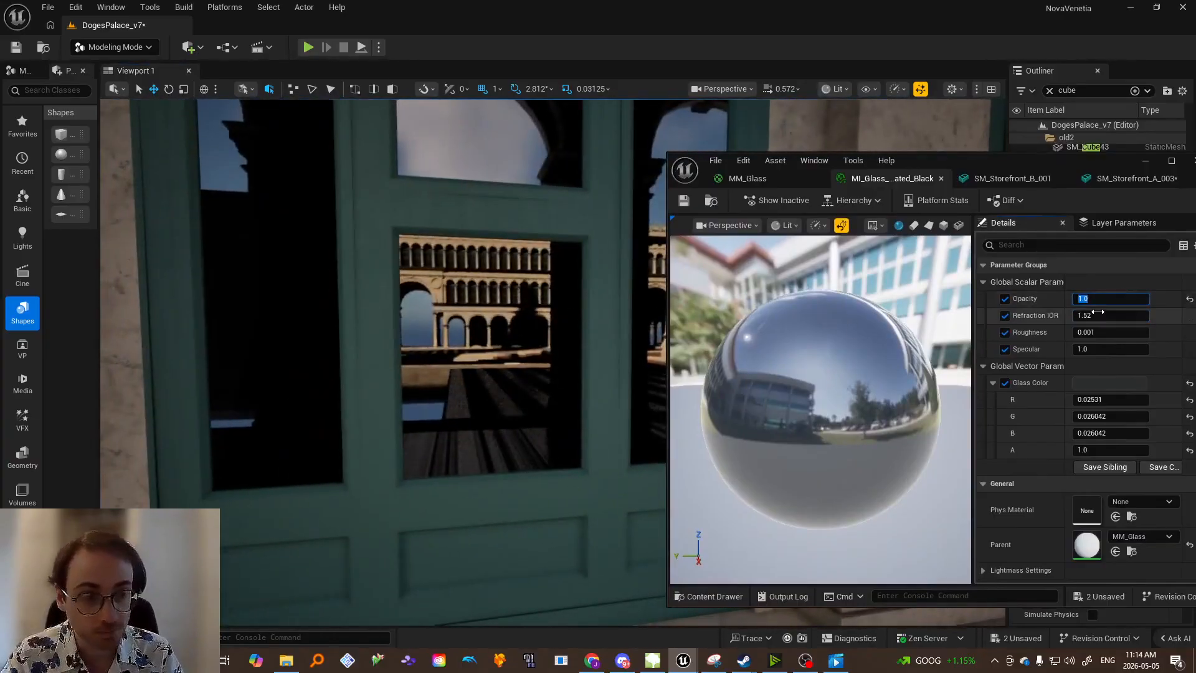
pyautogui.write('0.8')
pyautogui.press('Return')
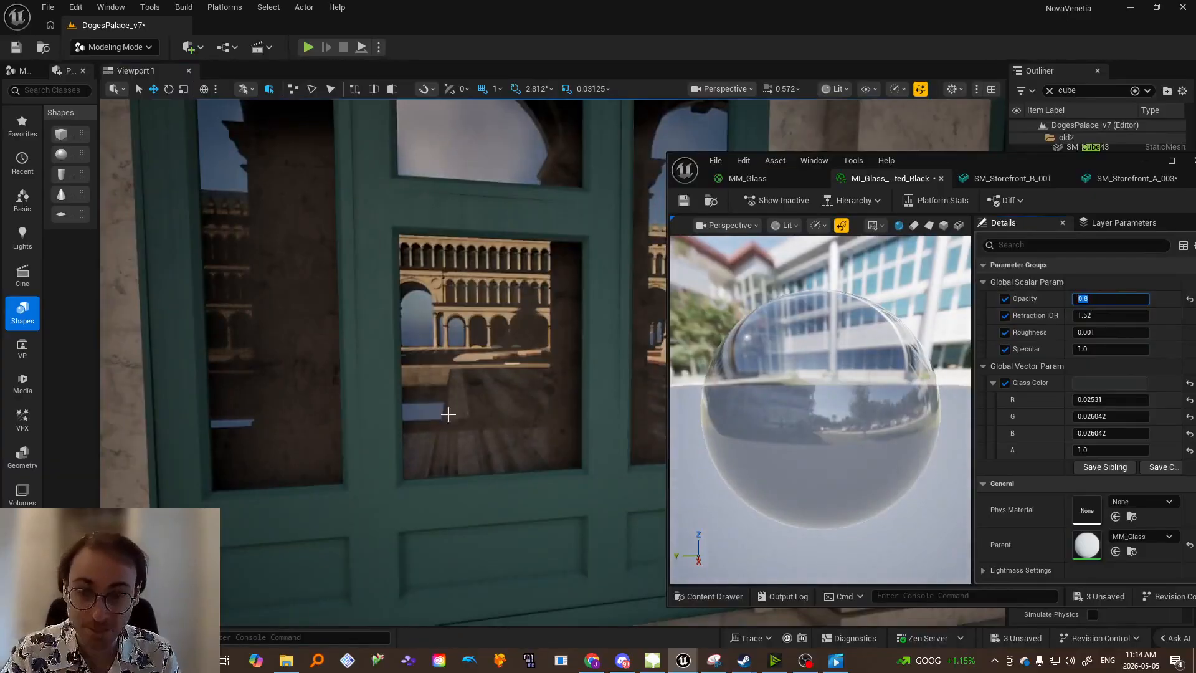
# Check the storefront panes, face the glass cube and set the instance's Refraction IOR to 0
pyautogui.moveTo(448, 414); pyautogui.dragTo(448, 413, button='right')
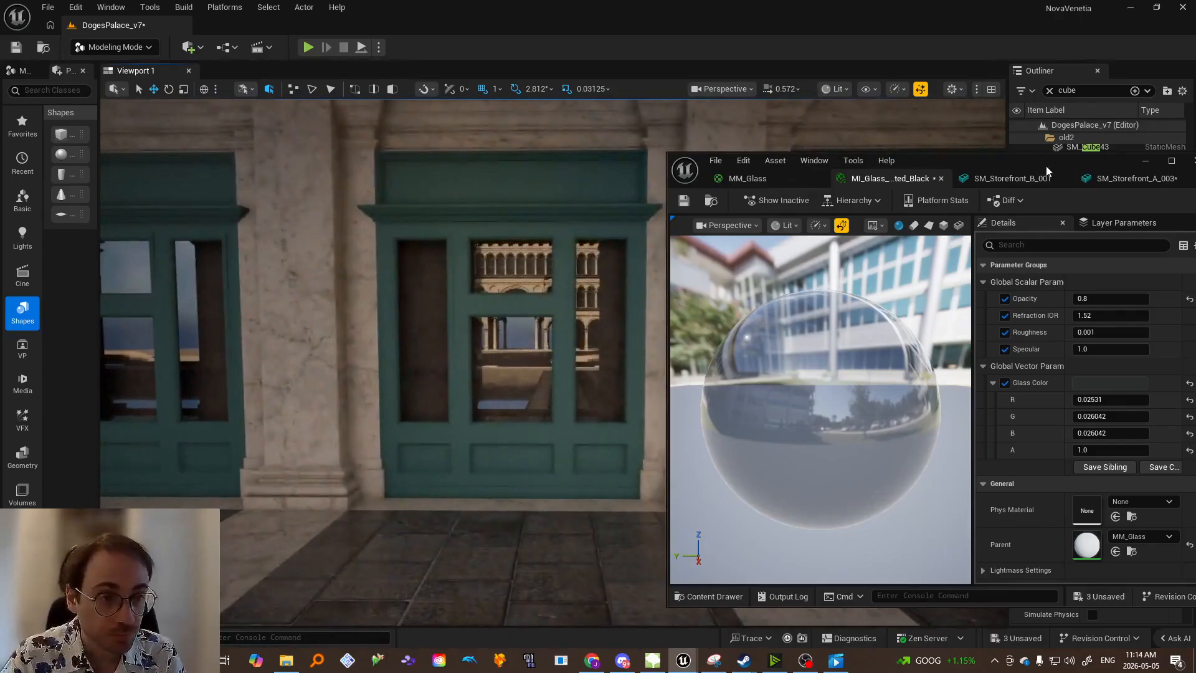
pyautogui.moveTo(1047, 170); pyautogui.dragTo(931, 174)
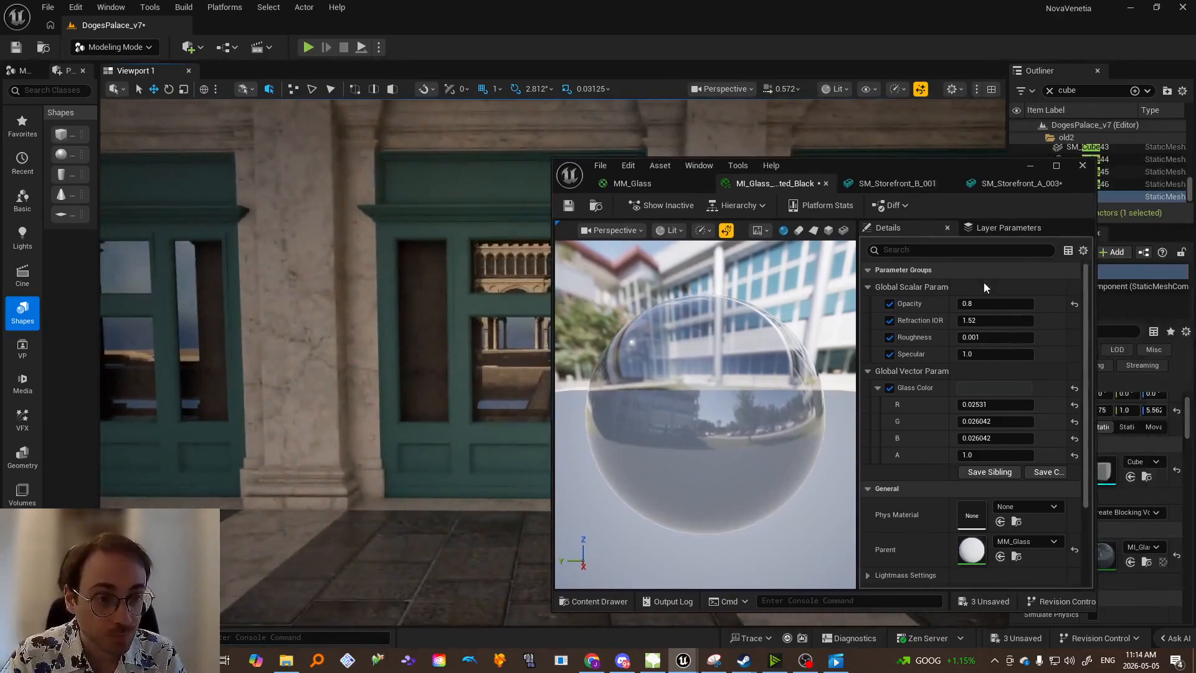
pyautogui.moveTo(449, 386); pyautogui.dragTo(448, 386, button='right')
pyautogui.click(983, 322)
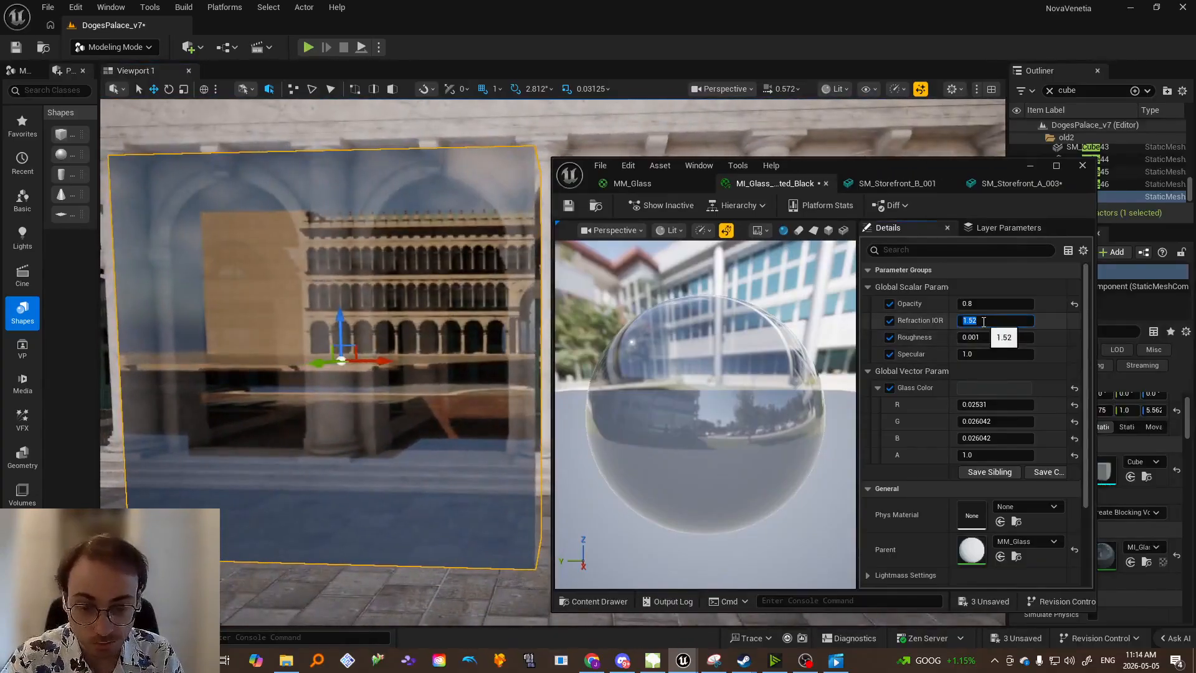
pyautogui.write('0')
pyautogui.press('Return')
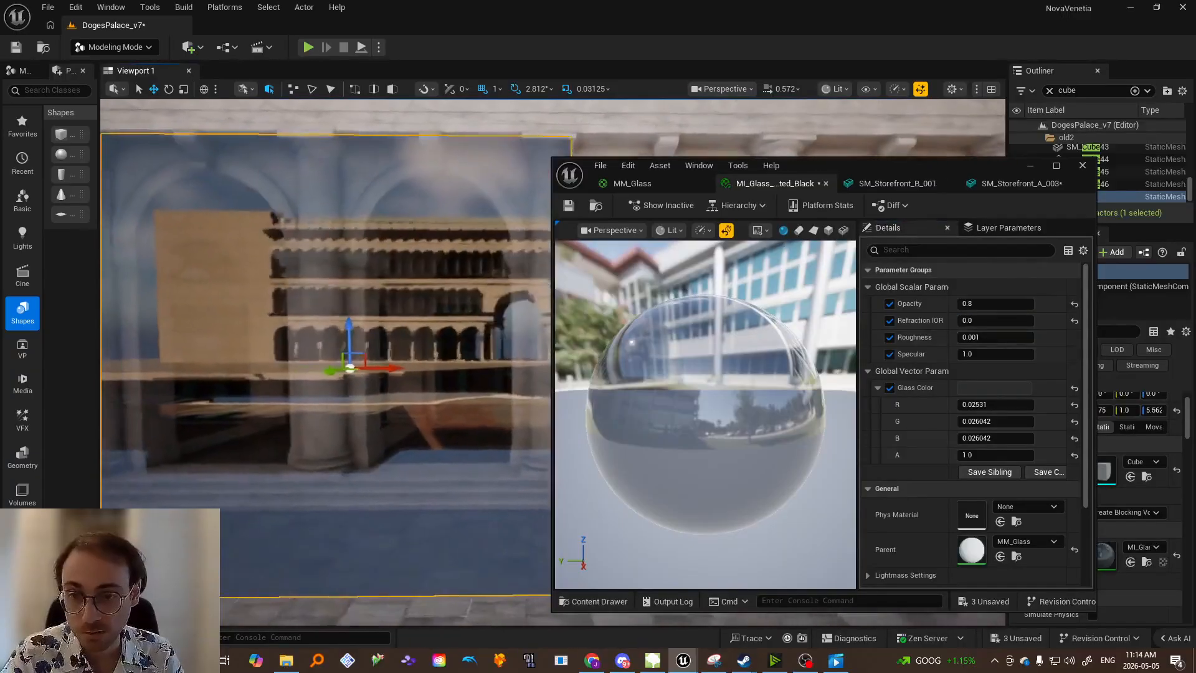
# Set the black glass instance's Refraction IOR back to 1.52
pyautogui.click(984, 320)
pyautogui.write('1')
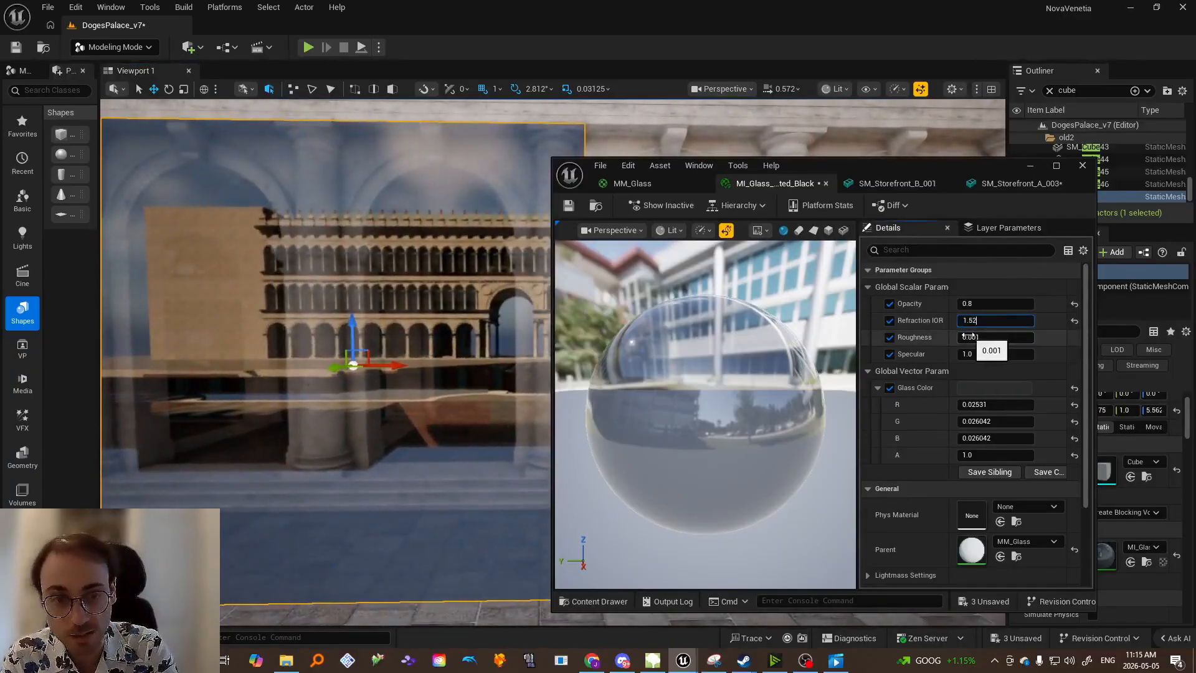
pyautogui.write('.52')
pyautogui.press('Return')
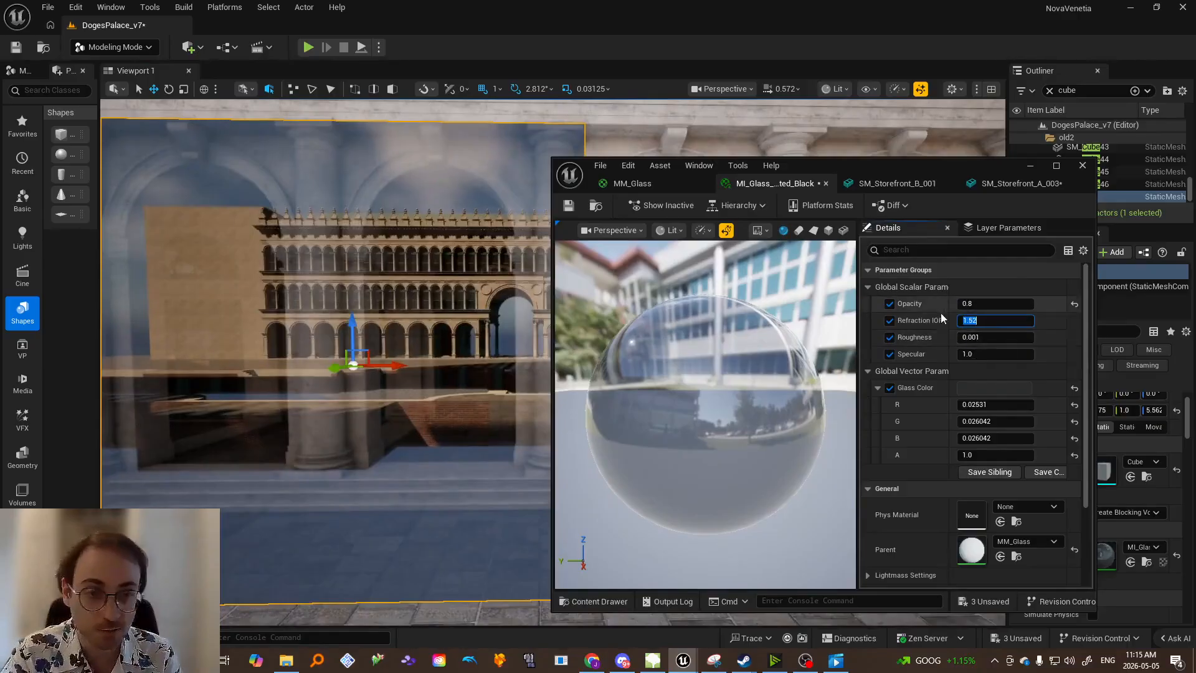
# Set the glass Roughness to 0.1 and face the storefront door with the editor window narrowed
pyautogui.click(1078, 341)
pyautogui.doubleClick(986, 339)
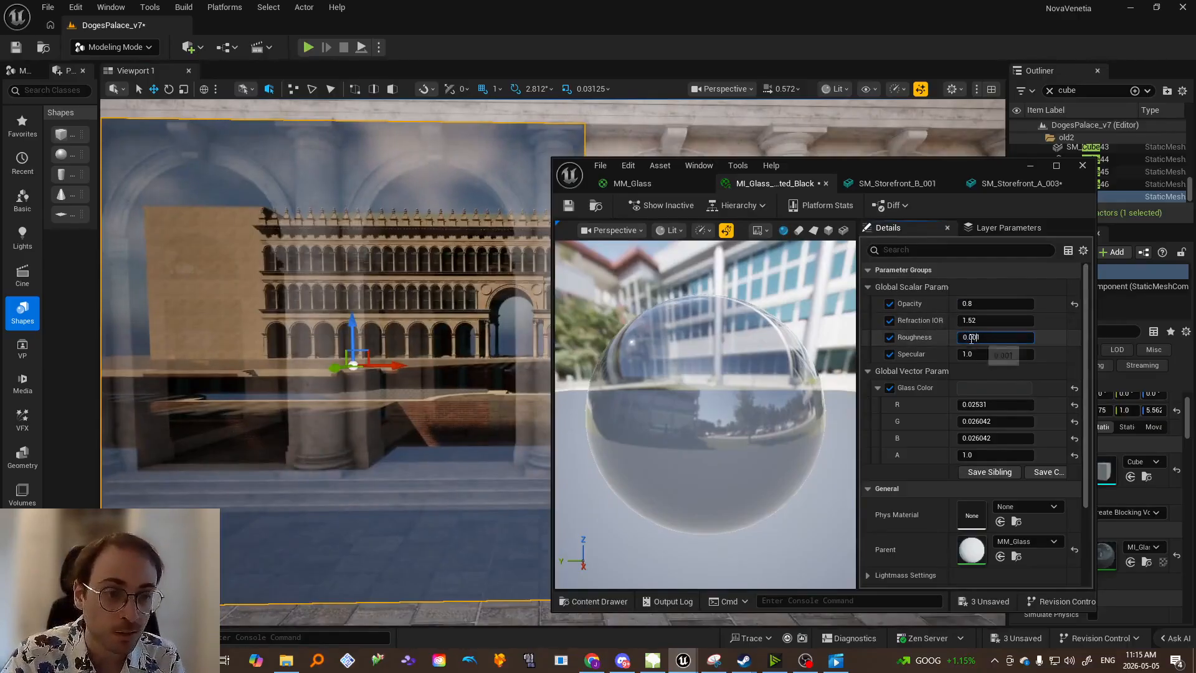
pyautogui.press('Return')
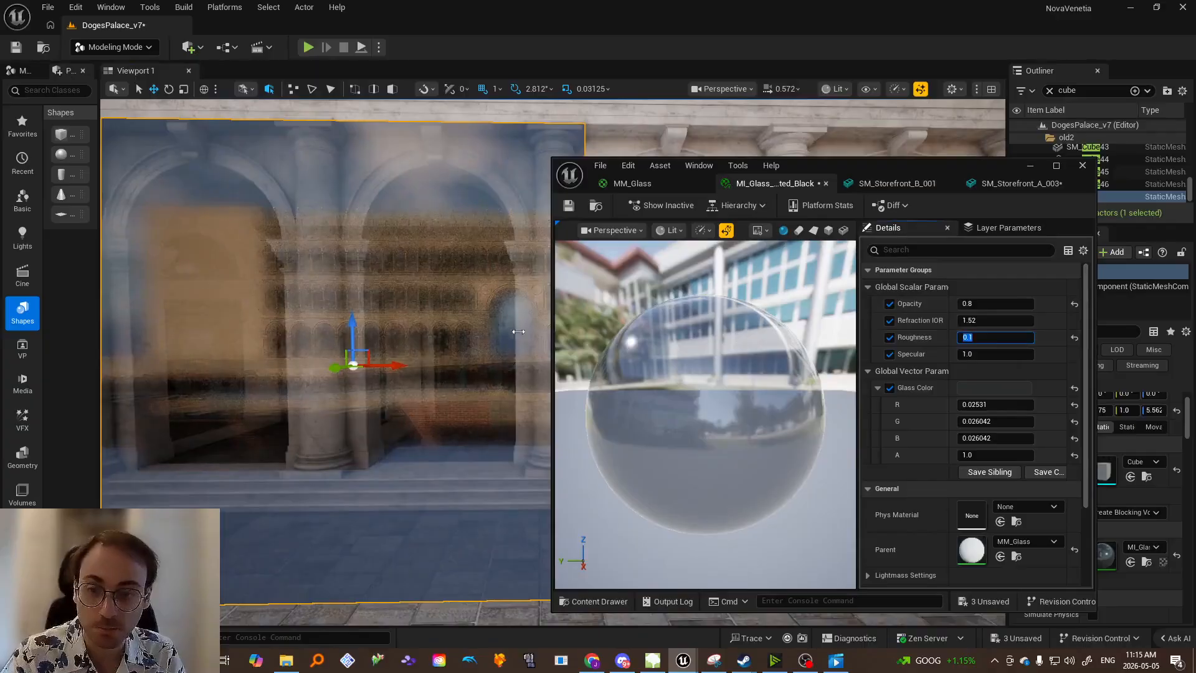
pyautogui.moveTo(486, 330); pyautogui.dragTo(523, 319, button='right')
pyautogui.press('w')
pyautogui.moveTo(553, 276); pyautogui.dragTo(630, 281)
# Lower the glass Roughness to 0.05 and examine the reflections in the door panes up close
pyautogui.click(993, 337)
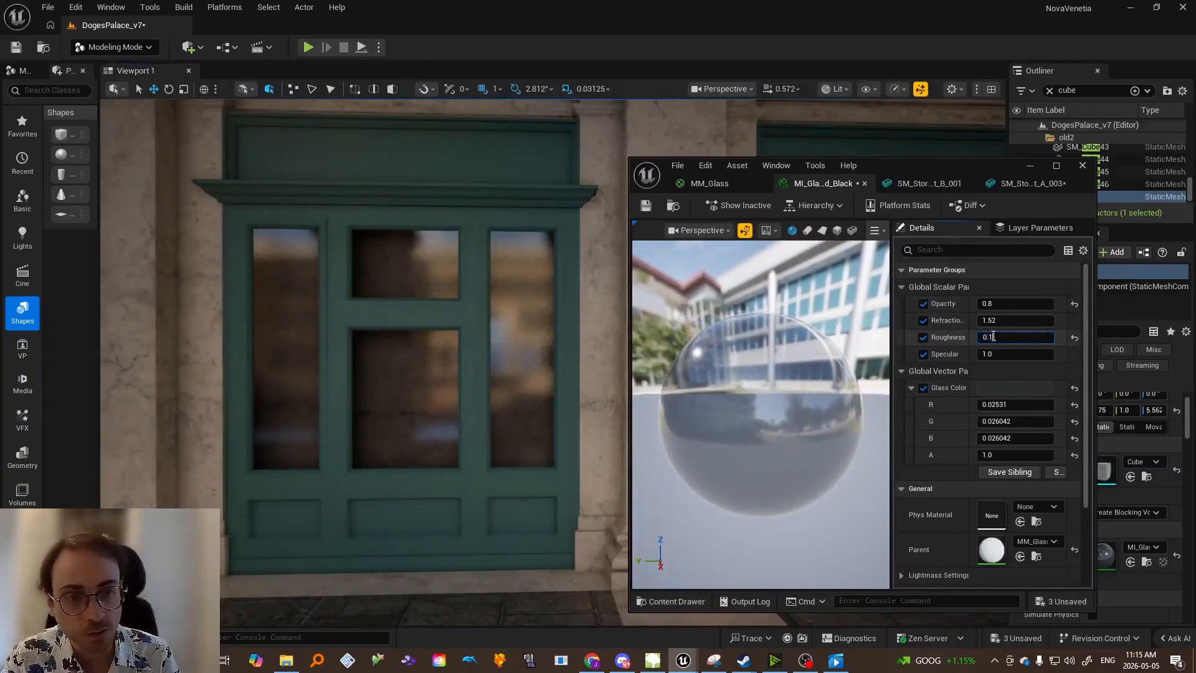
pyautogui.press('Return')
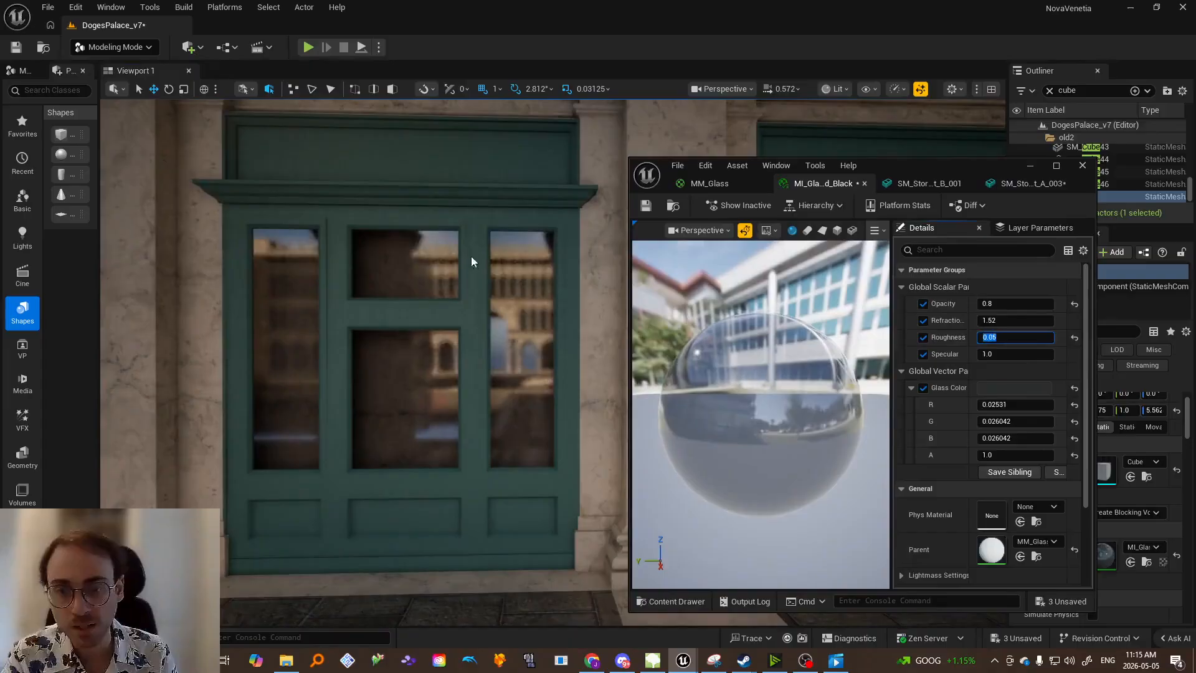
pyautogui.press('w')
pyautogui.moveTo(419, 290); pyautogui.dragTo(486, 307, button='right')
pyautogui.press('s')
# Raise the glass Roughness to 0.2 and examine the door pane reflections from near and farther away
pyautogui.click(994, 337)
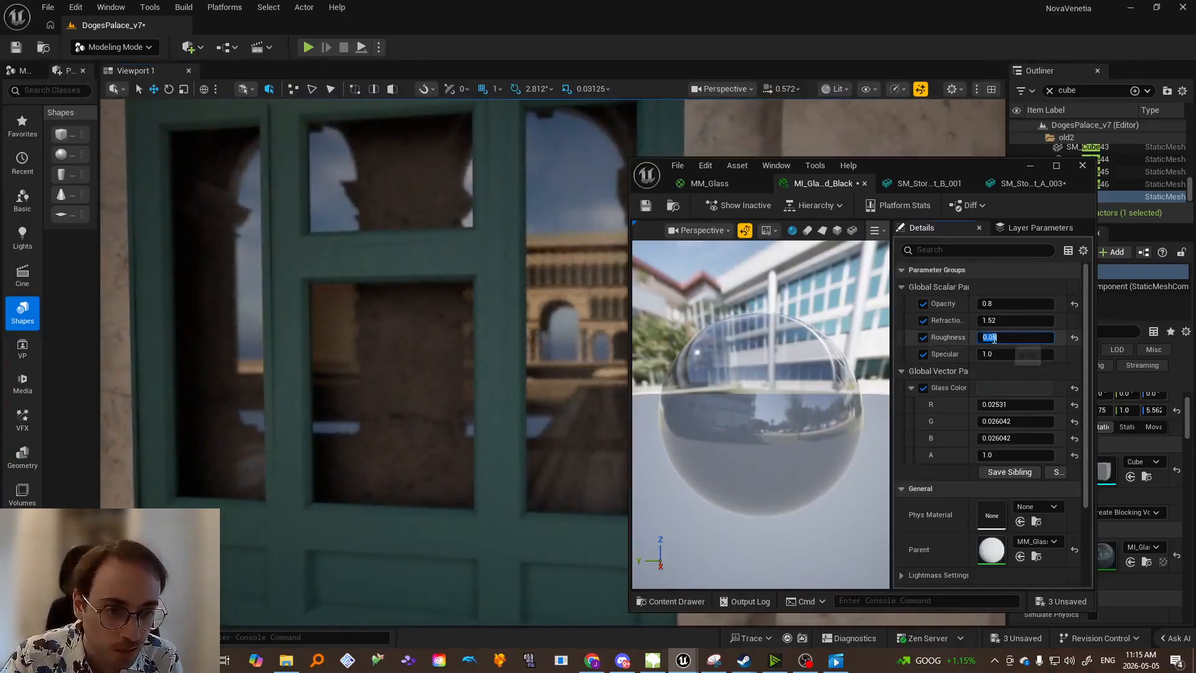
pyautogui.write('0.')
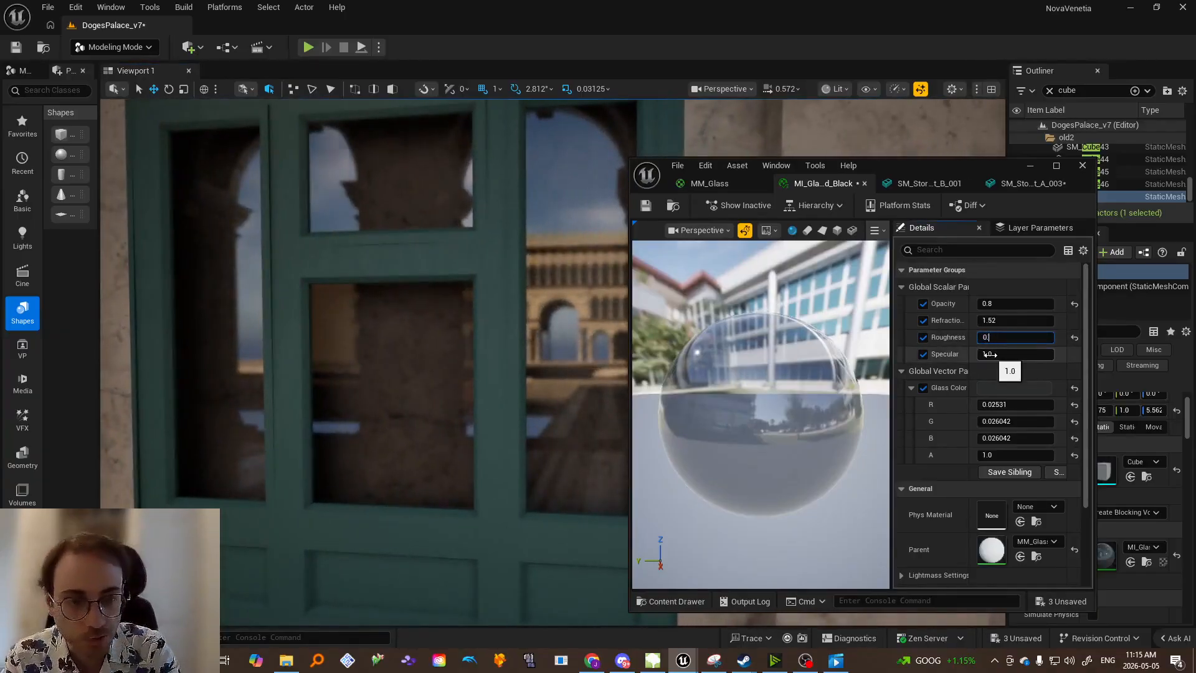
pyautogui.write('2')
pyautogui.press('Return')
pyautogui.press('w')
pyautogui.moveTo(445, 285)
pyautogui.mouseDown(button='right')
pyautogui.moveTo(430, 281)
pyautogui.moveTo(482, 284)
pyautogui.moveTo(448, 287)
pyautogui.mouseUp(button='right')
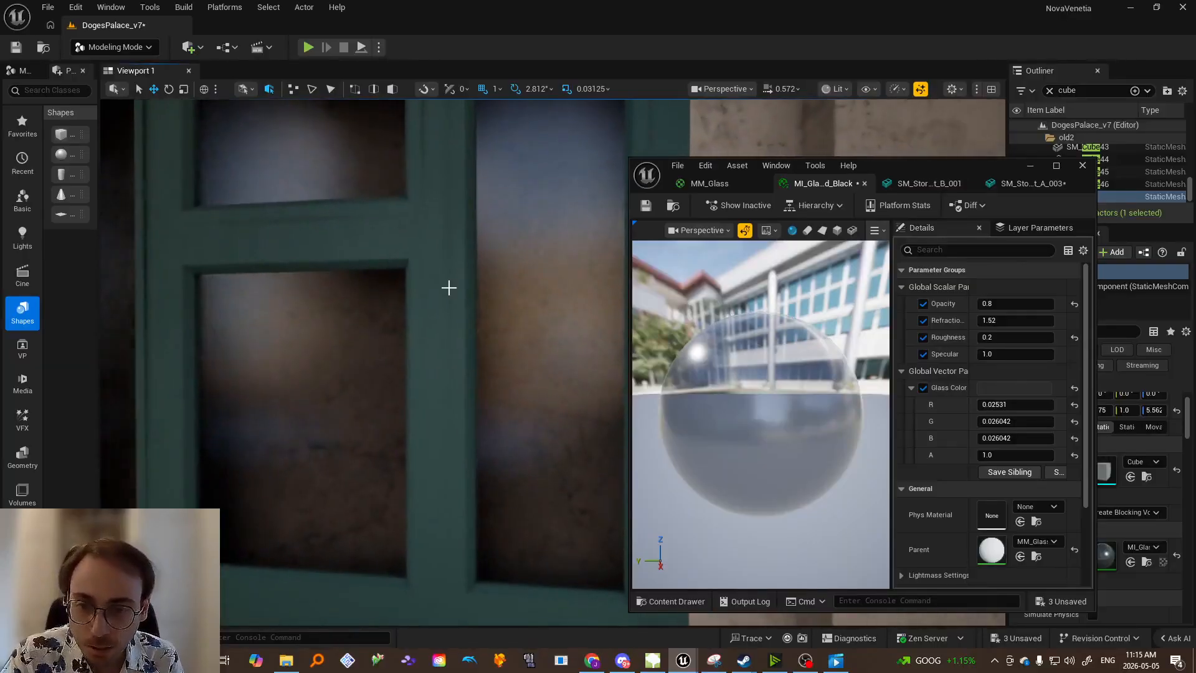
pyautogui.press('s')
pyautogui.moveTo(493, 333)
pyautogui.mouseDown(button='right')
pyautogui.moveTo(484, 331)
pyautogui.moveTo(493, 333)
pyautogui.mouseUp(button='right')
# Restore the glass Roughness to 0.001 and examine the storefront door reflections again
pyautogui.click(1009, 336)
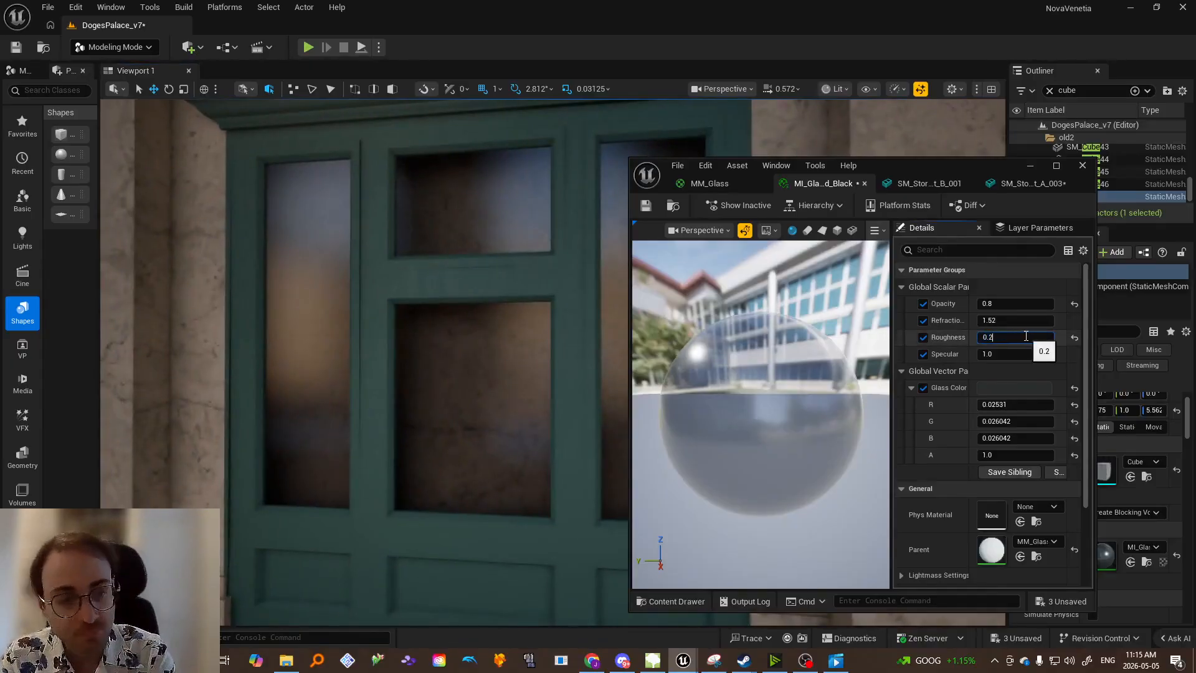
pyautogui.write('0.001')
pyautogui.press('Return')
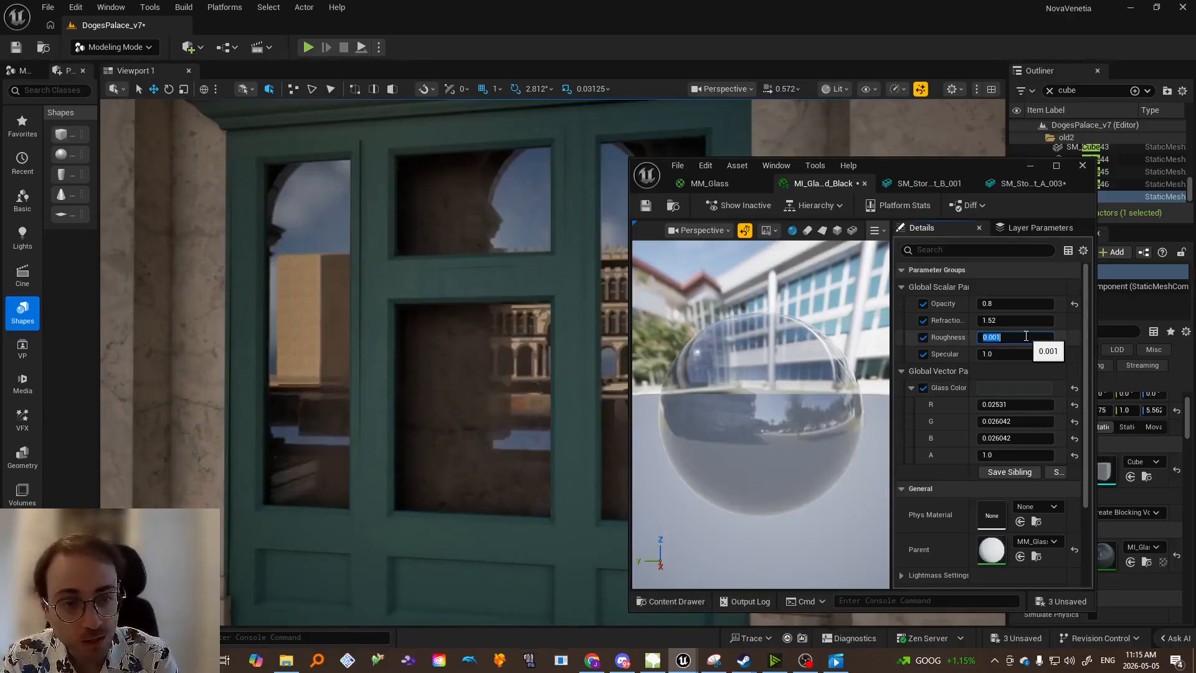
pyautogui.press('w')
pyautogui.moveTo(391, 245)
pyautogui.mouseDown(button='right')
pyautogui.moveTo(424, 247)
pyautogui.moveTo(374, 248)
pyautogui.moveTo(408, 250)
pyautogui.mouseUp(button='right')
pyautogui.press('s')
pyautogui.press('w')
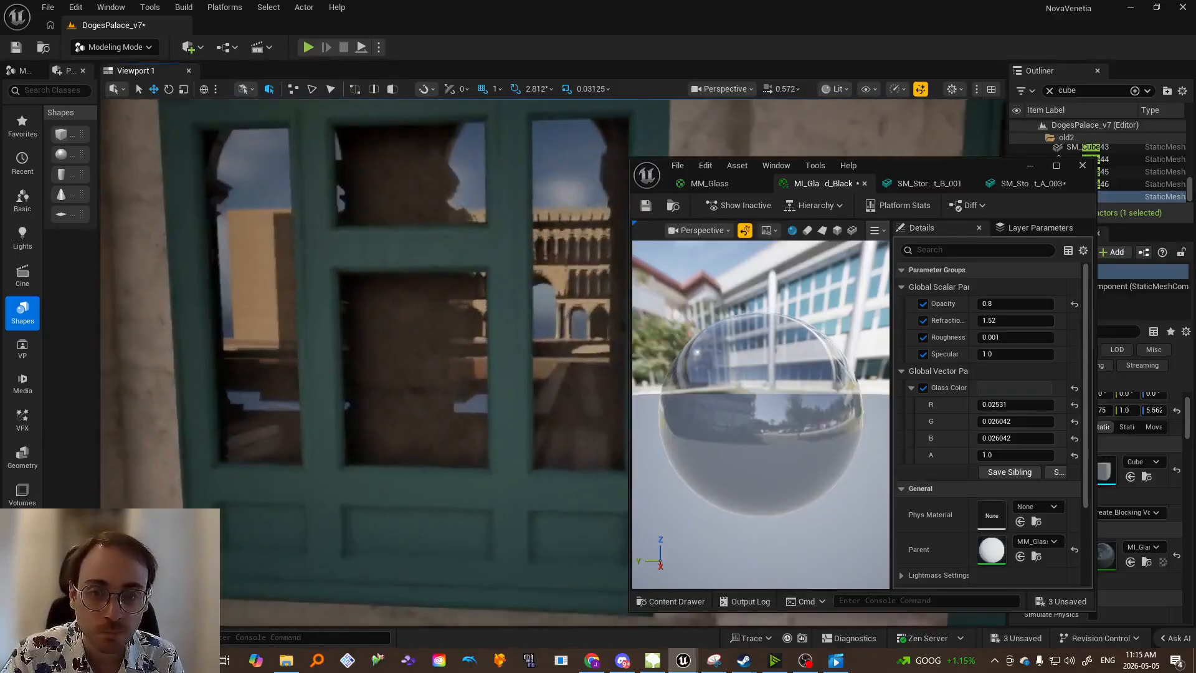
# Try Specular values of 0.5 and 0.1 on the black glass instance
pyautogui.click(1023, 355)
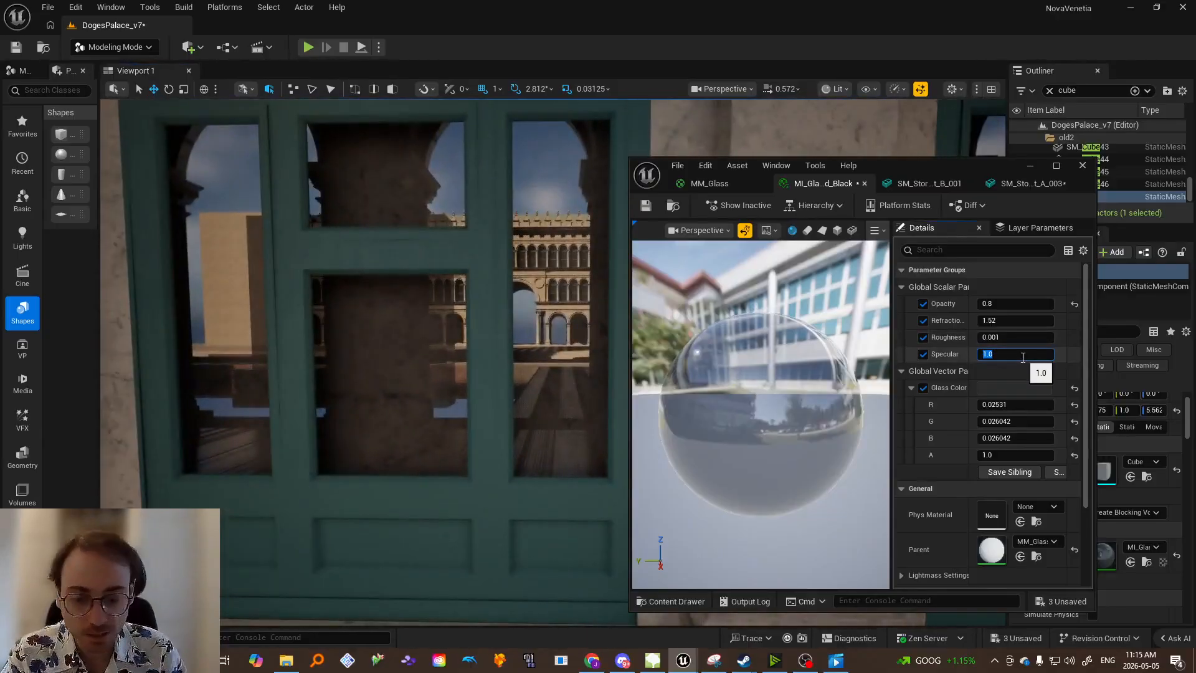
pyautogui.write('.5')
pyautogui.press('Return')
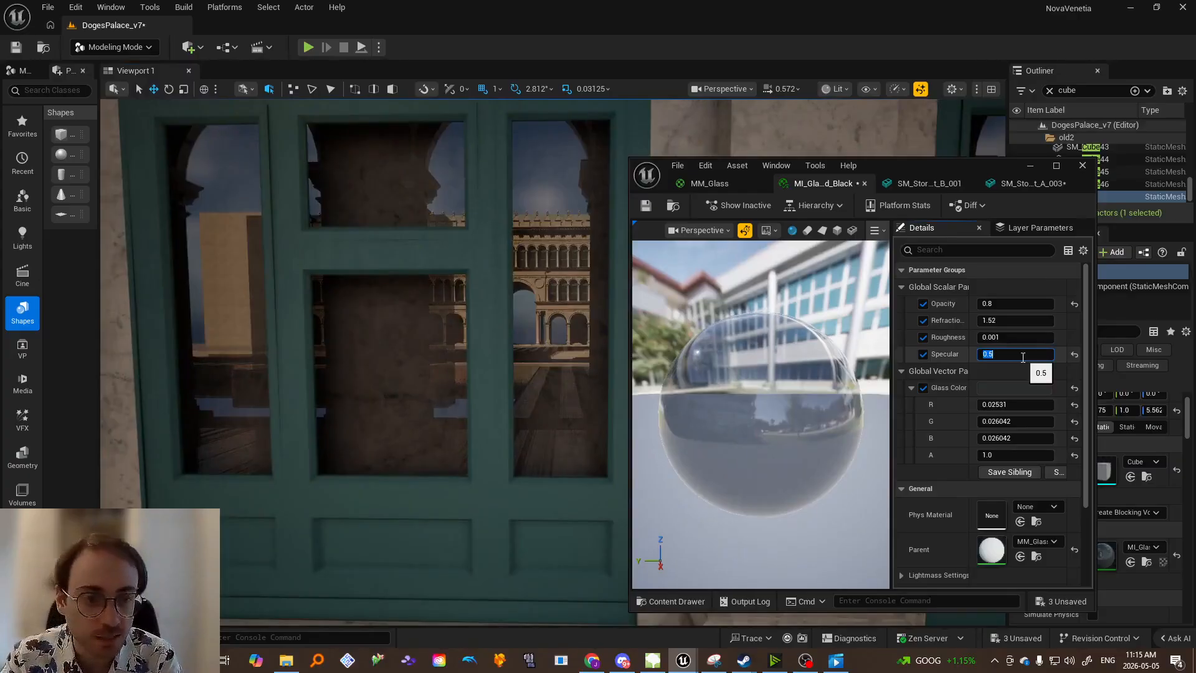
pyautogui.write('.1')
pyautogui.press('Return')
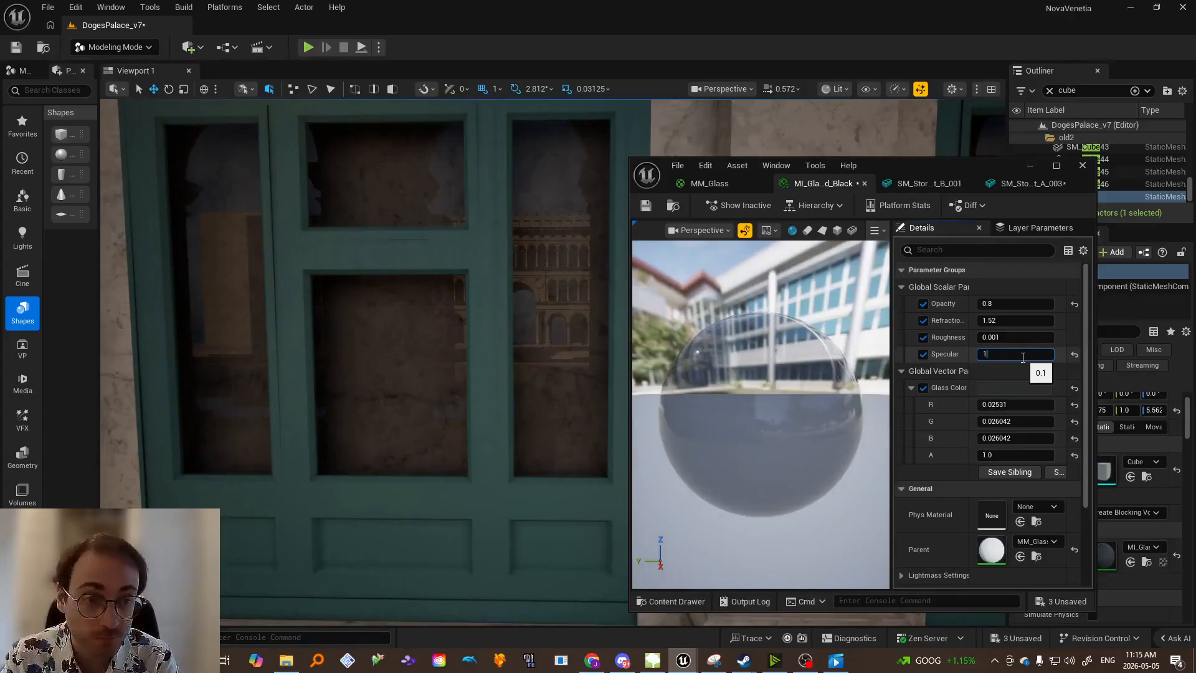
# Set the glass Specular back to 1.0 and view the whole storefront door
pyautogui.press('Return')
pyautogui.moveTo(572, 300)
pyautogui.mouseDown(button='right')
pyautogui.moveTo(548, 300)
pyautogui.moveTo(572, 300)
pyautogui.mouseUp(button='right')
pyautogui.moveTo(324, 320); pyautogui.dragTo(324, 320, button='right')
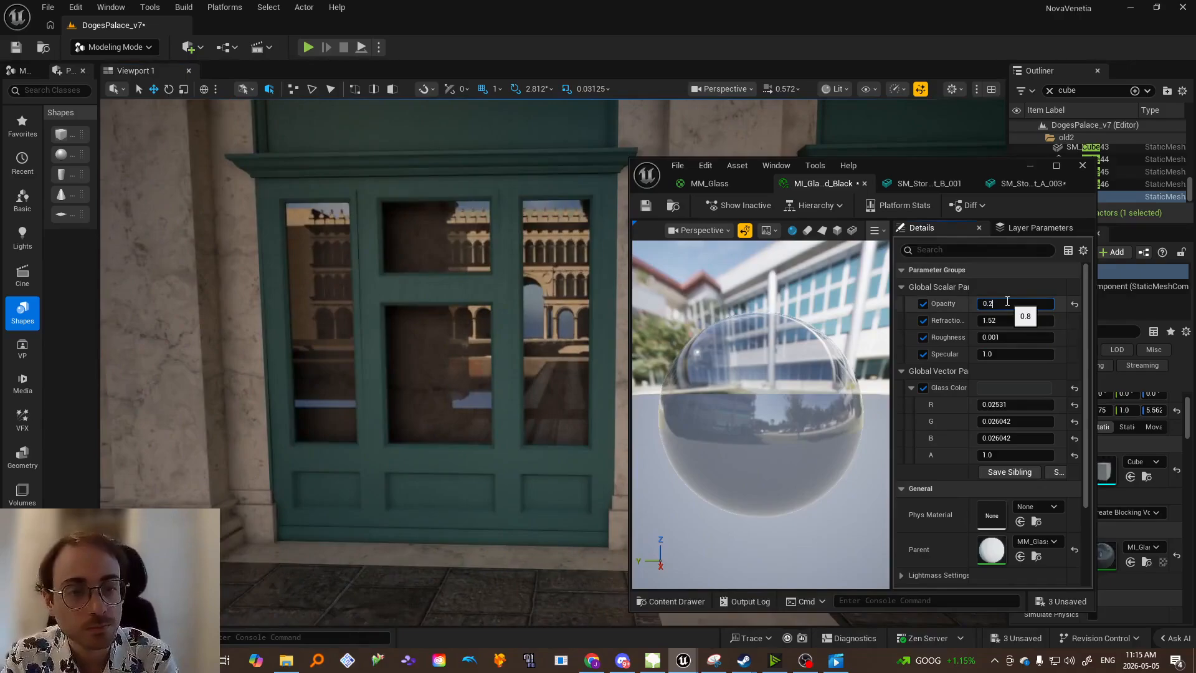
# Compare glass Opacity values of 0.2 and 0.5 on the storefront door, and leave it at 0.2
pyautogui.press('Return')
pyautogui.click(1016, 303)
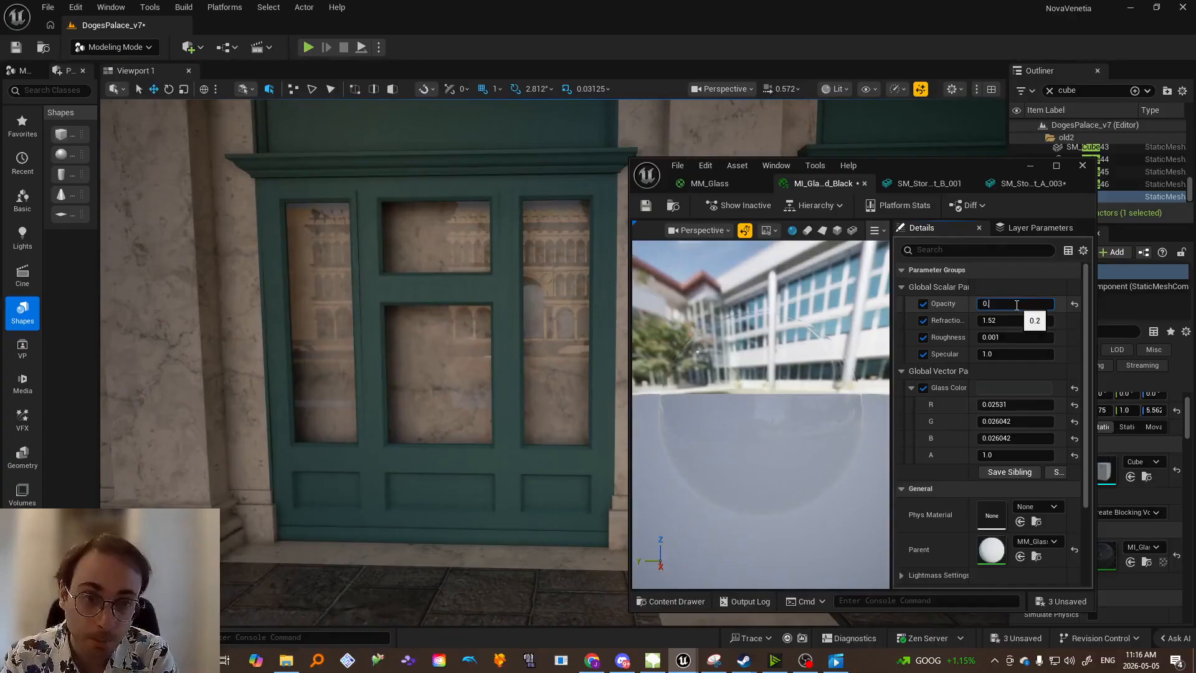
pyautogui.write('5')
pyautogui.press('Return')
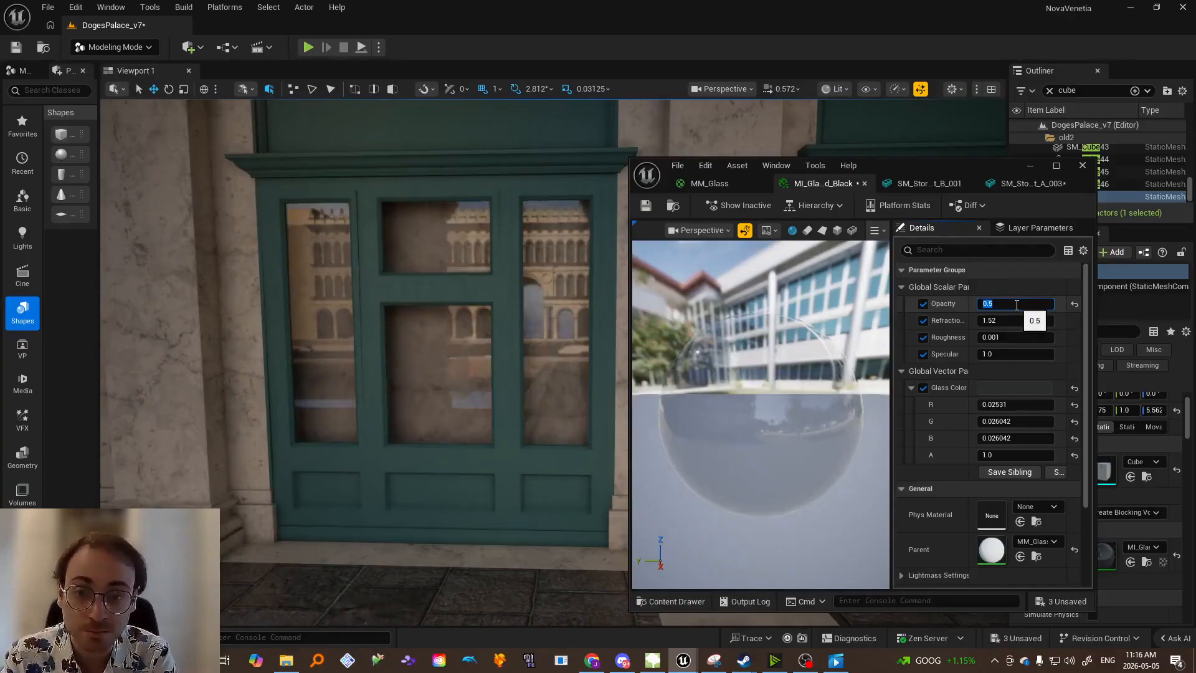
pyautogui.press('Return')
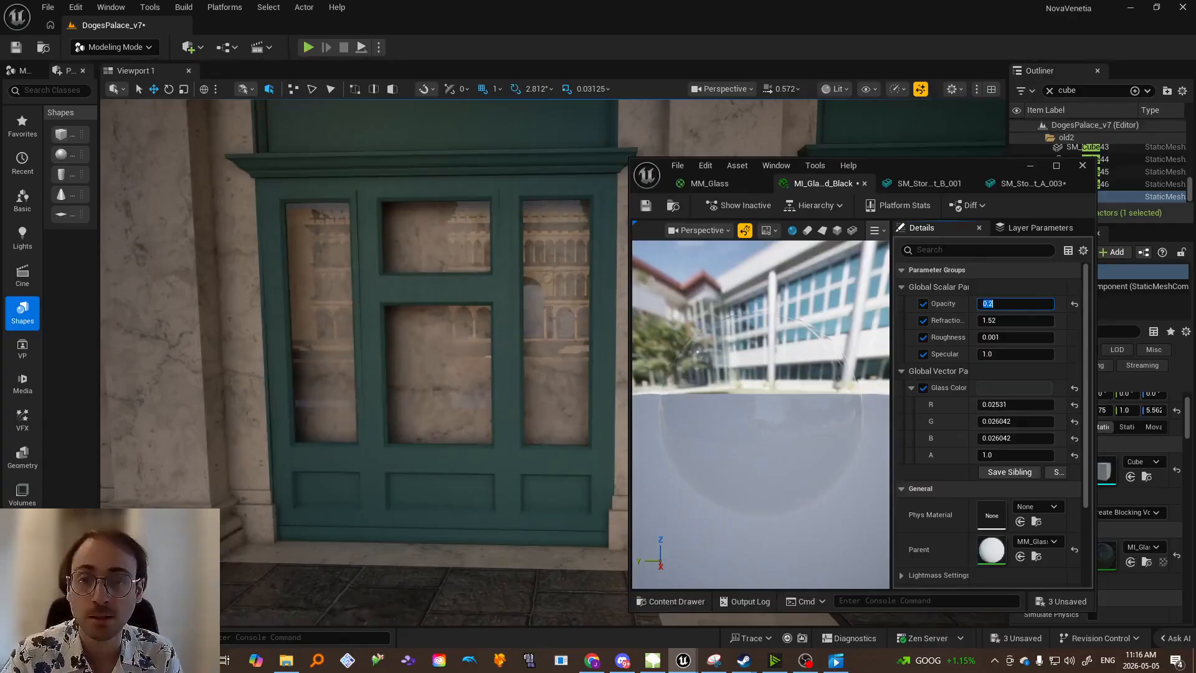
# Move the instance editor out of the way and examine the transparency and reflections of the storefront door panes up close
pyautogui.press('s')
pyautogui.moveTo(528, 271); pyautogui.dragTo(373, 239, button='right')
pyautogui.press('w')
pyautogui.moveTo(893, 172); pyautogui.dragTo(1016, 175)
pyautogui.press('a')
pyautogui.moveTo(548, 299); pyautogui.dragTo(602, 330, button='right')
pyautogui.press('w')
pyautogui.press('w')
pyautogui.moveTo(459, 292); pyautogui.dragTo(434, 295, button='right')
pyautogui.press('w')
pyautogui.press('d')
pyautogui.press('a')
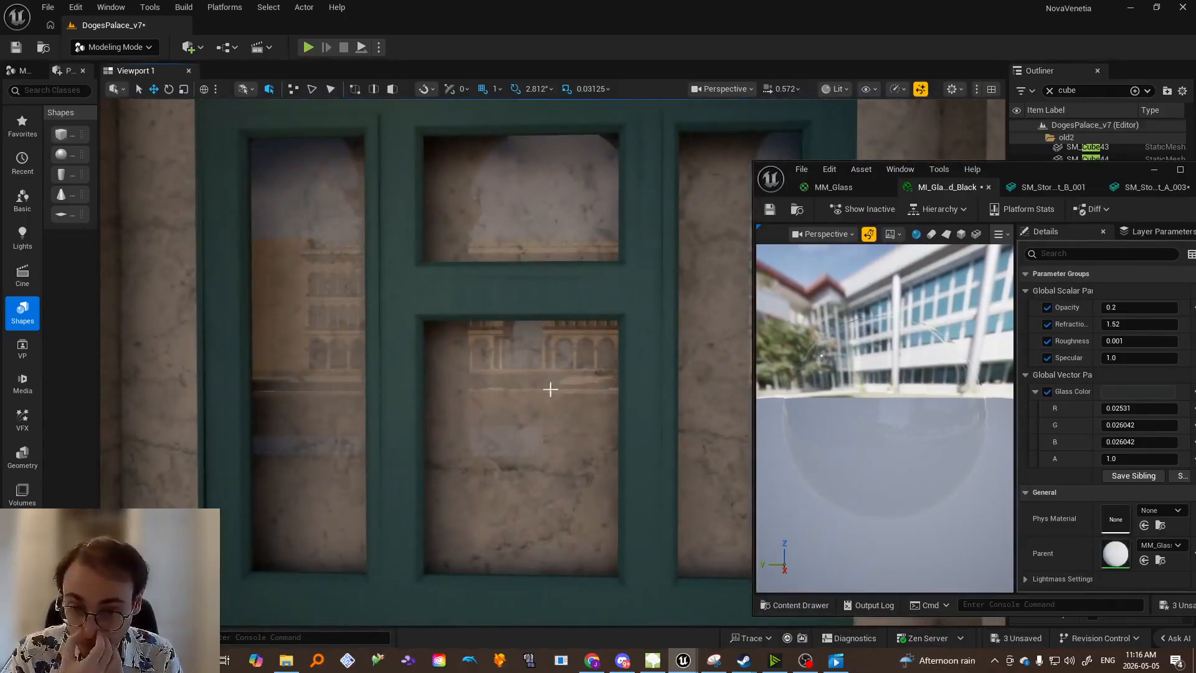
pyautogui.press('d')
pyautogui.moveTo(551, 388); pyautogui.dragTo(503, 404, button='right')
pyautogui.press('w')
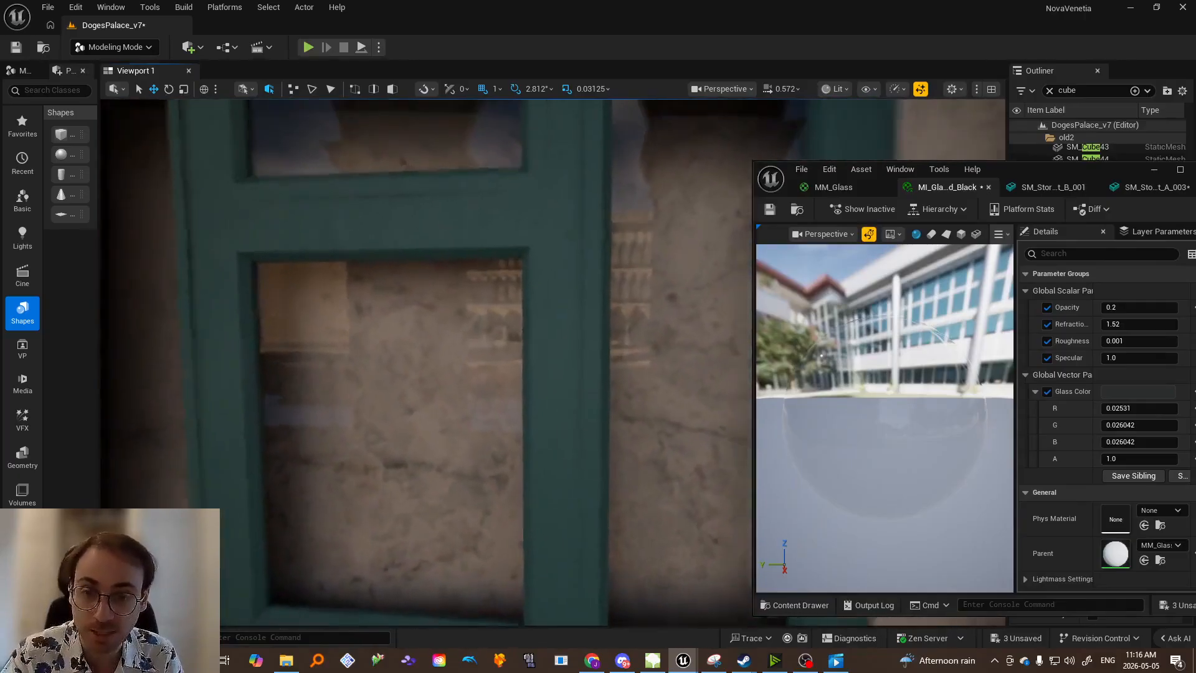
# Back out to the arcade and examine the transparent glass cube from several angles
pyautogui.press('s')
pyautogui.moveTo(453, 282)
pyautogui.mouseDown(button='right')
pyautogui.moveTo(498, 289)
pyautogui.moveTo(454, 279)
pyautogui.moveTo(470, 272)
pyautogui.mouseUp(button='right')
pyautogui.press('s')
pyautogui.press('d')
pyautogui.press('s')
pyautogui.press('w')
pyautogui.press('a')
pyautogui.press('a')
pyautogui.press('d')
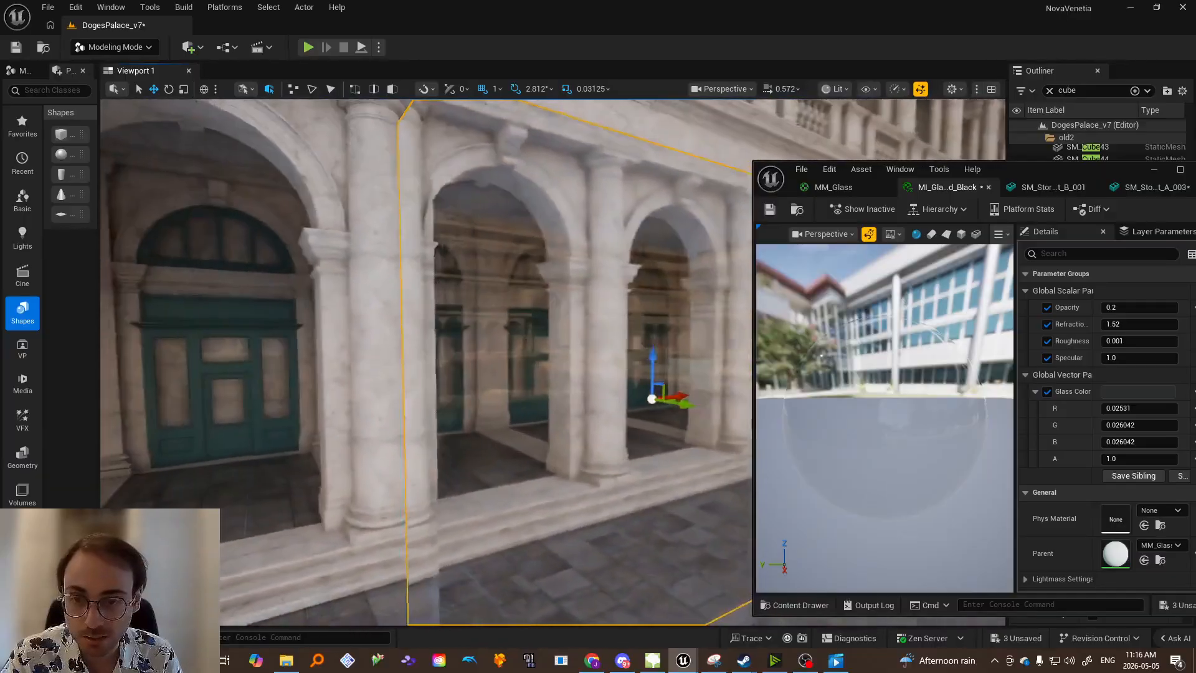
pyautogui.press('d')
pyautogui.moveTo(536, 350); pyautogui.dragTo(512, 351, button='right')
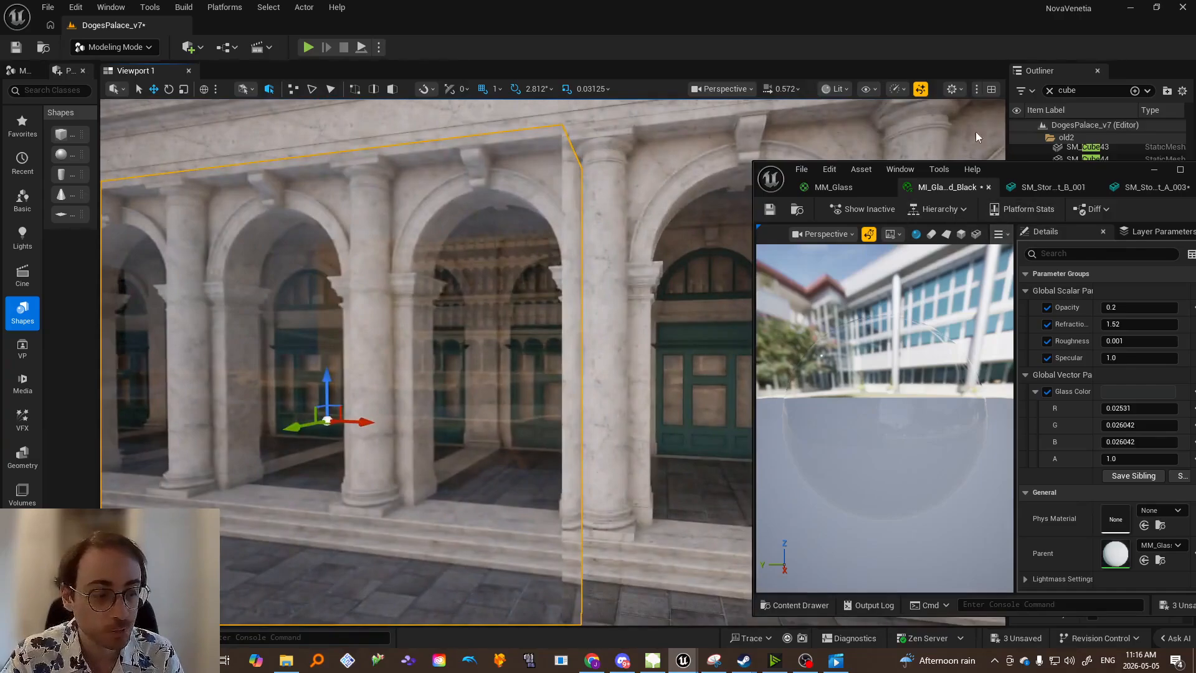
# Minimize the instance editor, switch the viewport to the Nanite Mask visualization and examine the storefront doors
pyautogui.click(1153, 170)
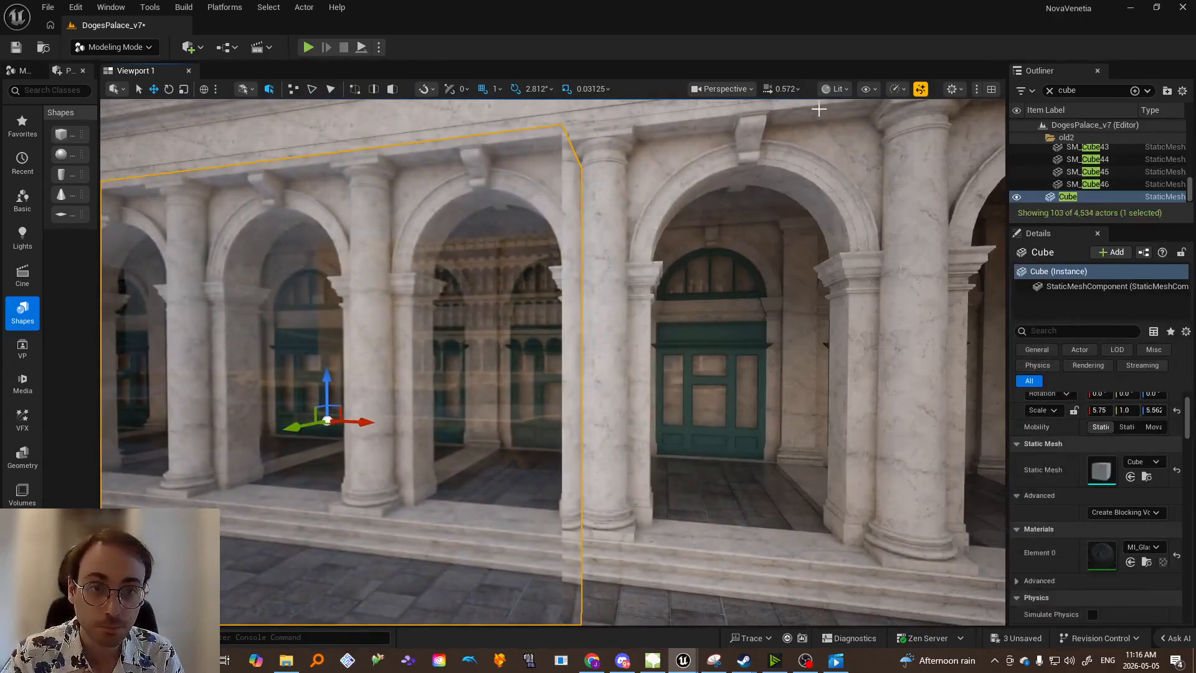
pyautogui.click(836, 90)
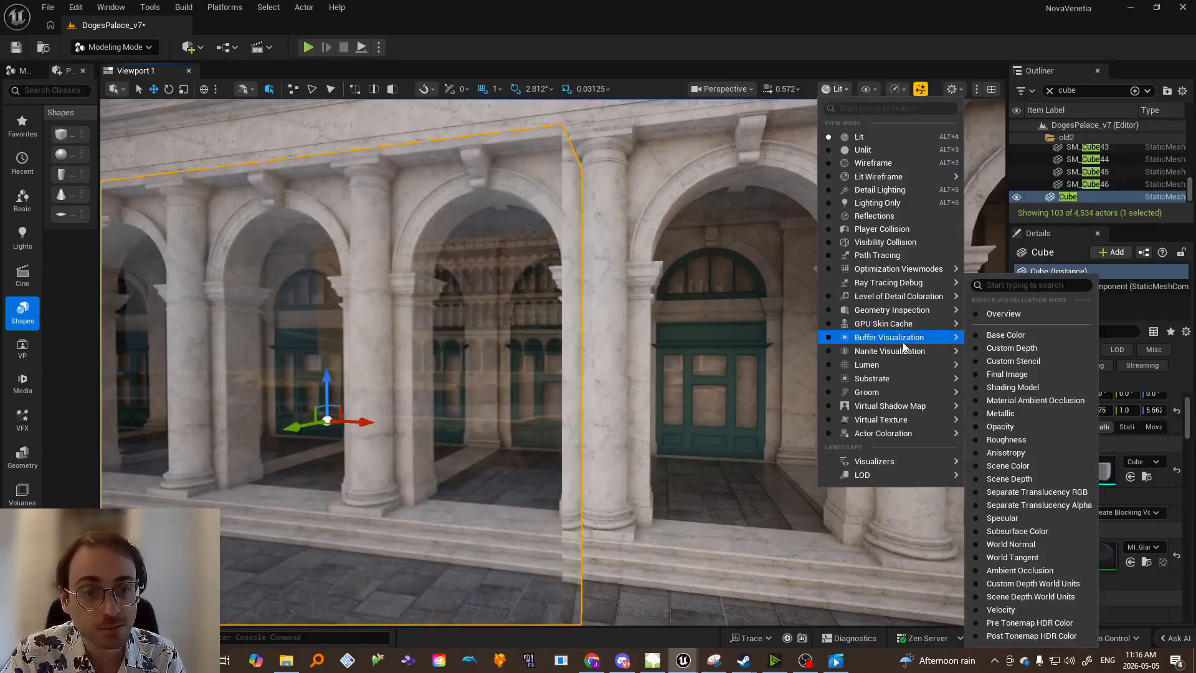
pyautogui.moveTo(905, 355)
pyautogui.click(996, 406)
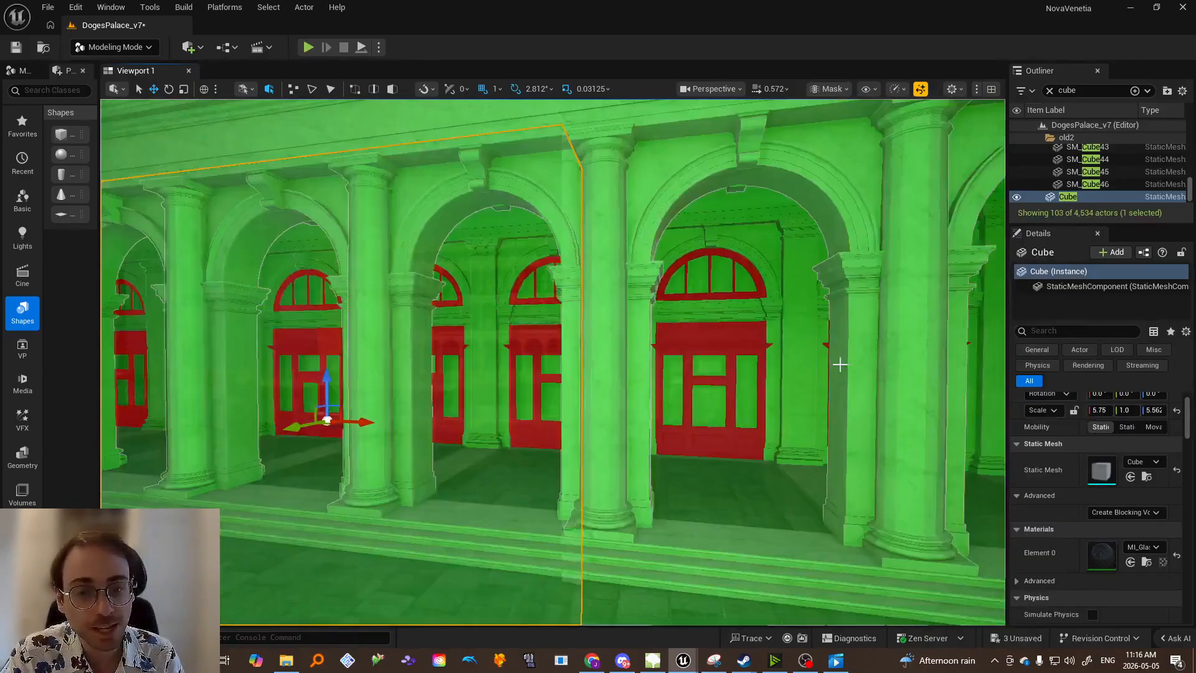
pyautogui.moveTo(839, 375); pyautogui.dragTo(787, 370, button='right')
pyautogui.press('w')
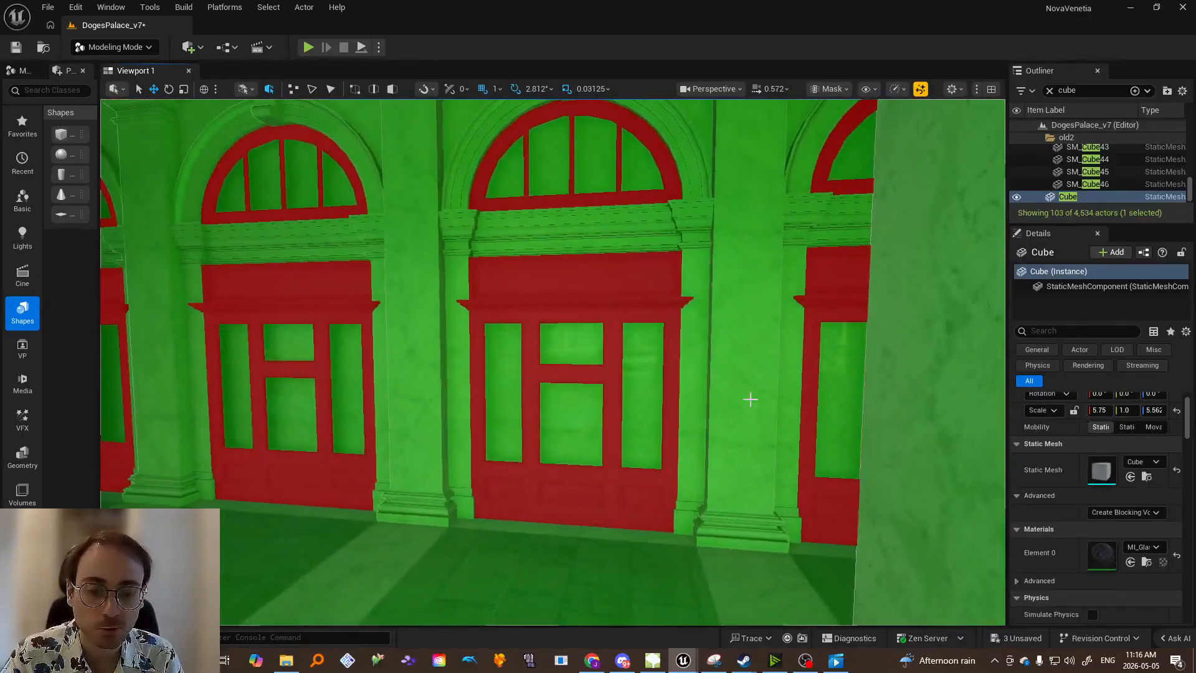
pyautogui.moveTo(648, 459); pyautogui.dragTo(649, 468, button='right')
# Assign MI_Glass_Coated_Black to the Element 0 material slot of the SM_Storefront_B_001 mesh and save the asset
pyautogui.click(684, 659)
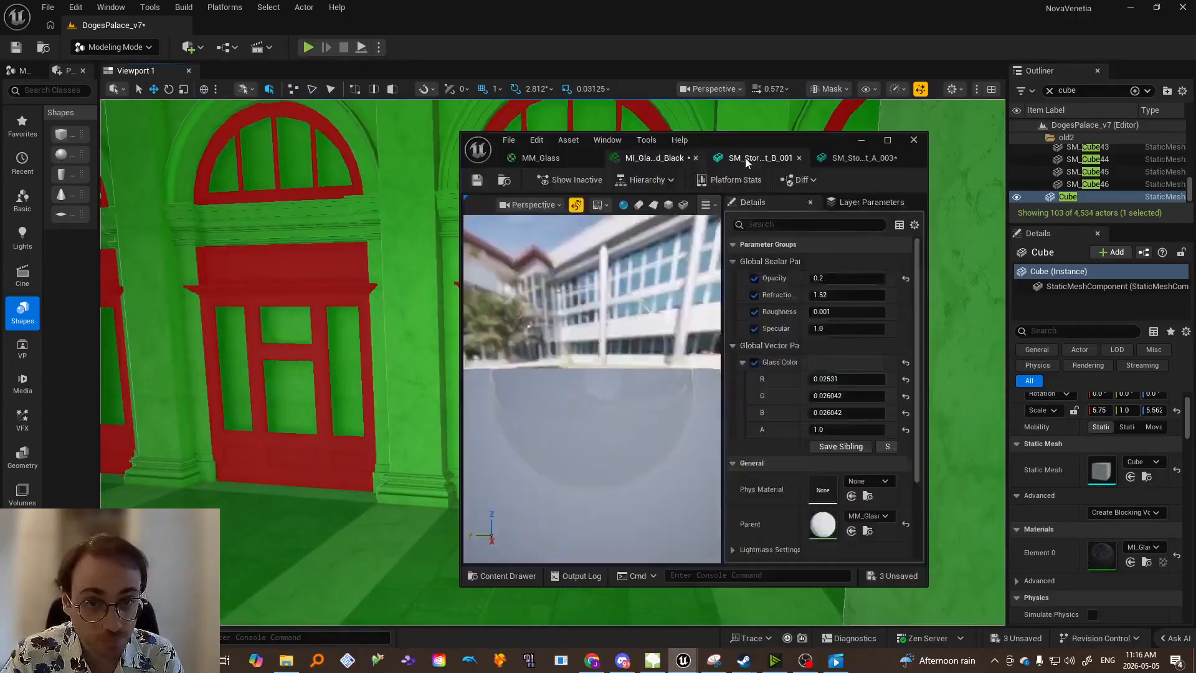
pyautogui.click(745, 158)
pyautogui.click(888, 139)
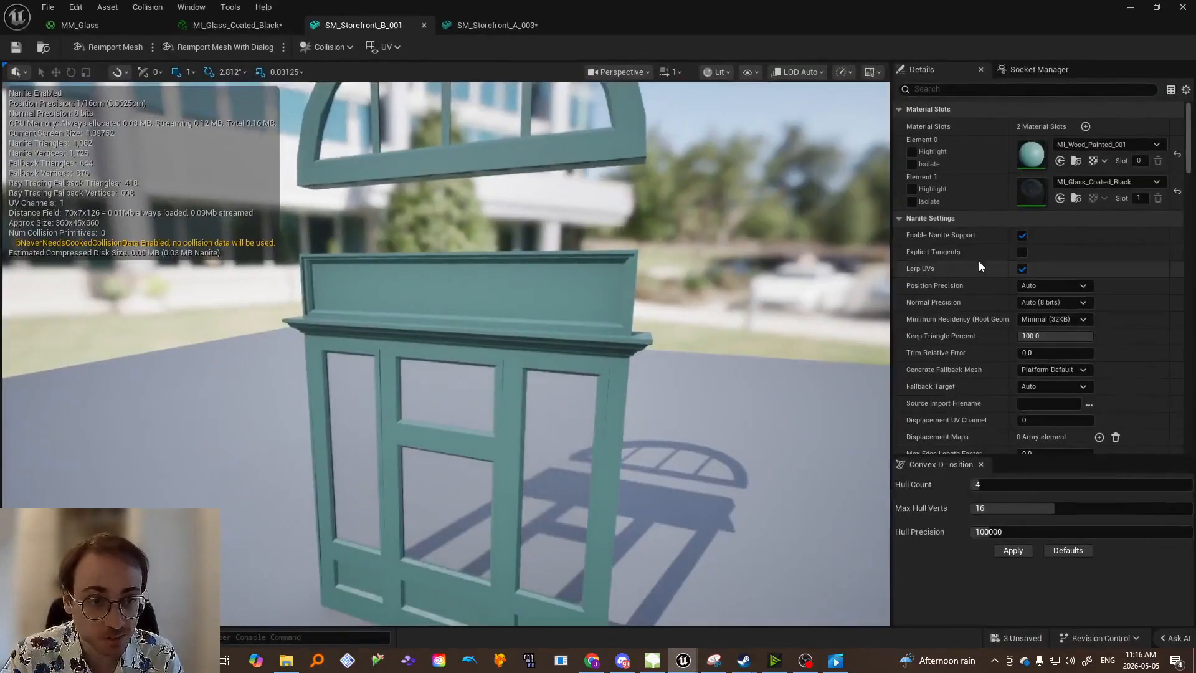
pyautogui.click(1090, 145)
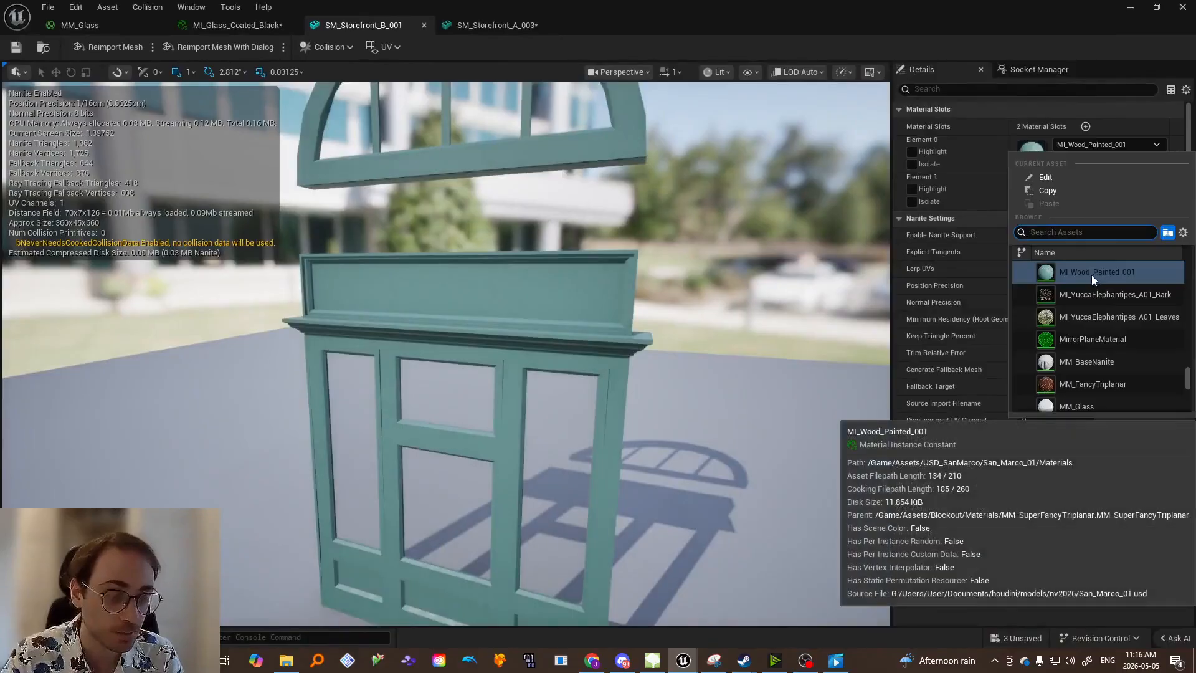
pyautogui.write('M')
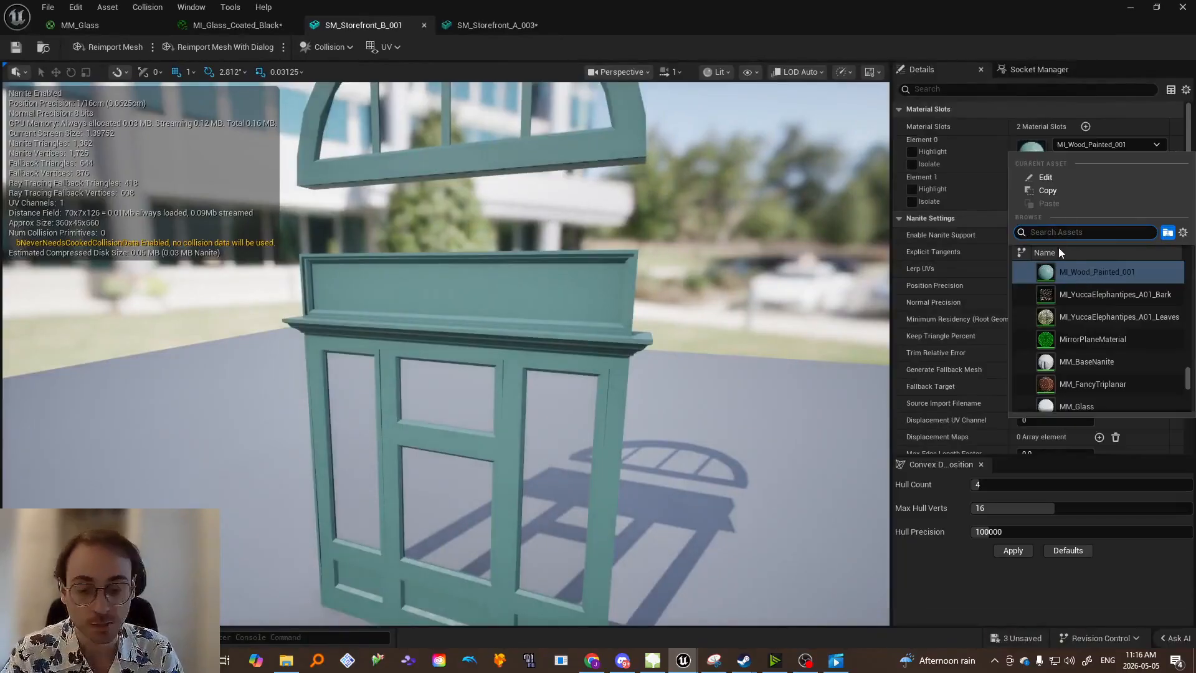
pyautogui.write('I_Glass')
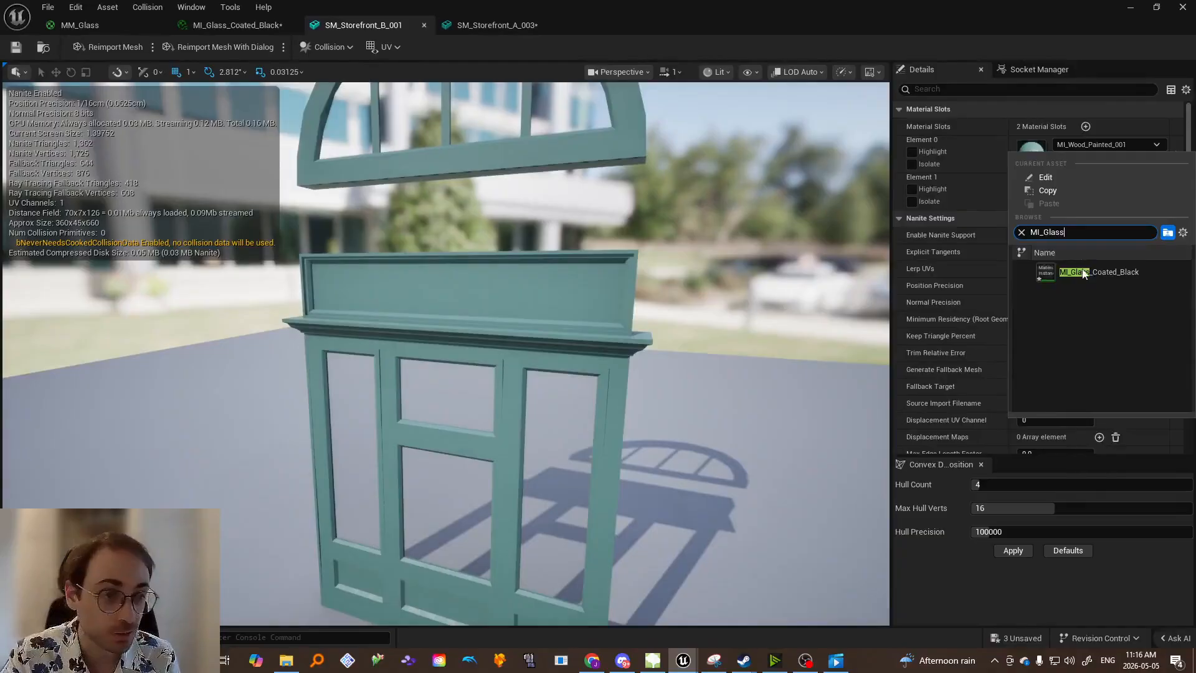
pyautogui.click(1082, 274)
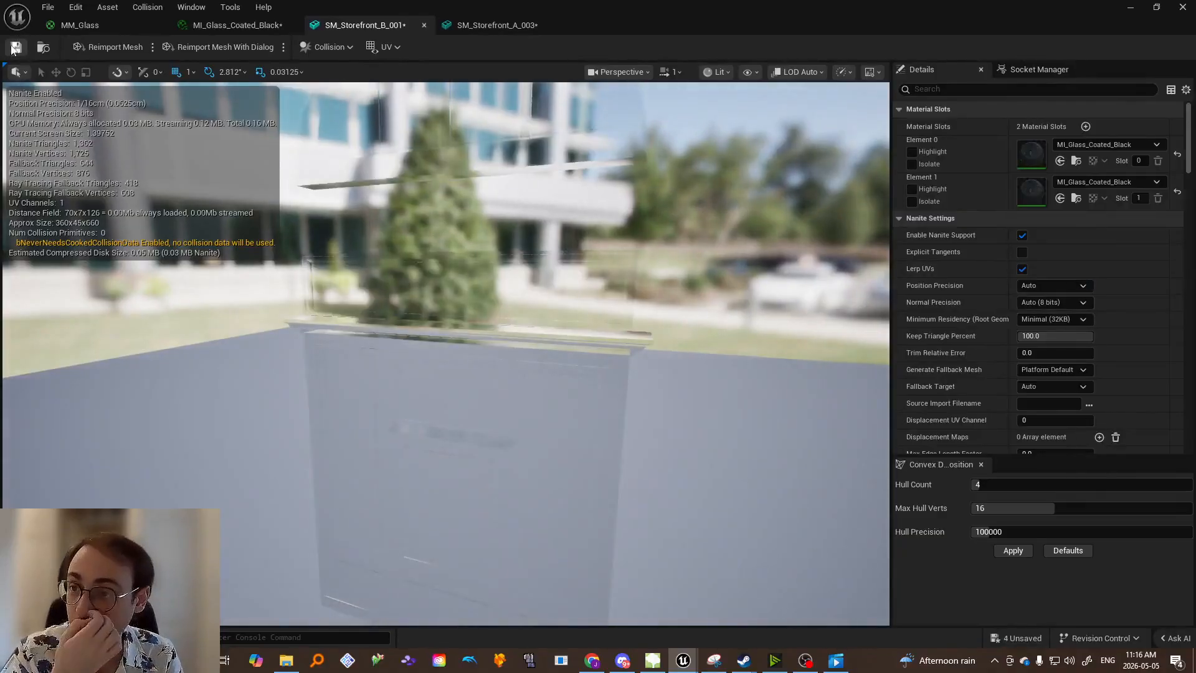
# Assign MI_Glass_Coated_Black to the Element 0 material slot of the SM_Storefront_A_003 mesh and save the asset
pyautogui.click(495, 25)
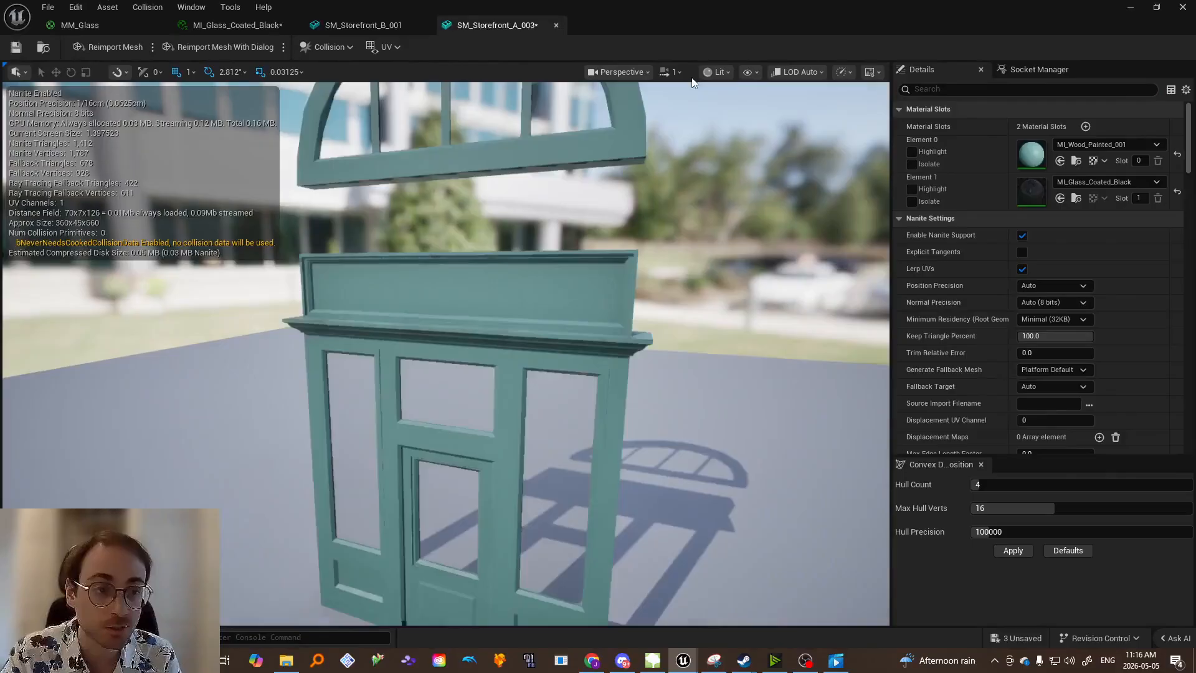
pyautogui.click(1085, 155)
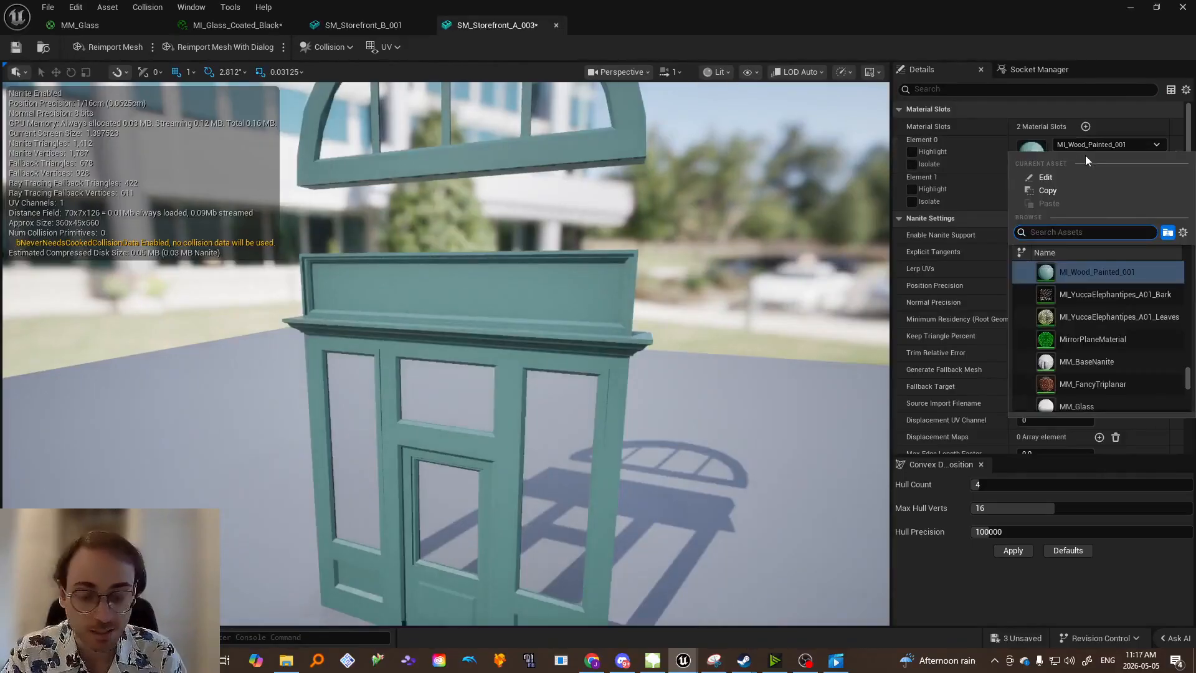
pyautogui.write('MI_Glass')
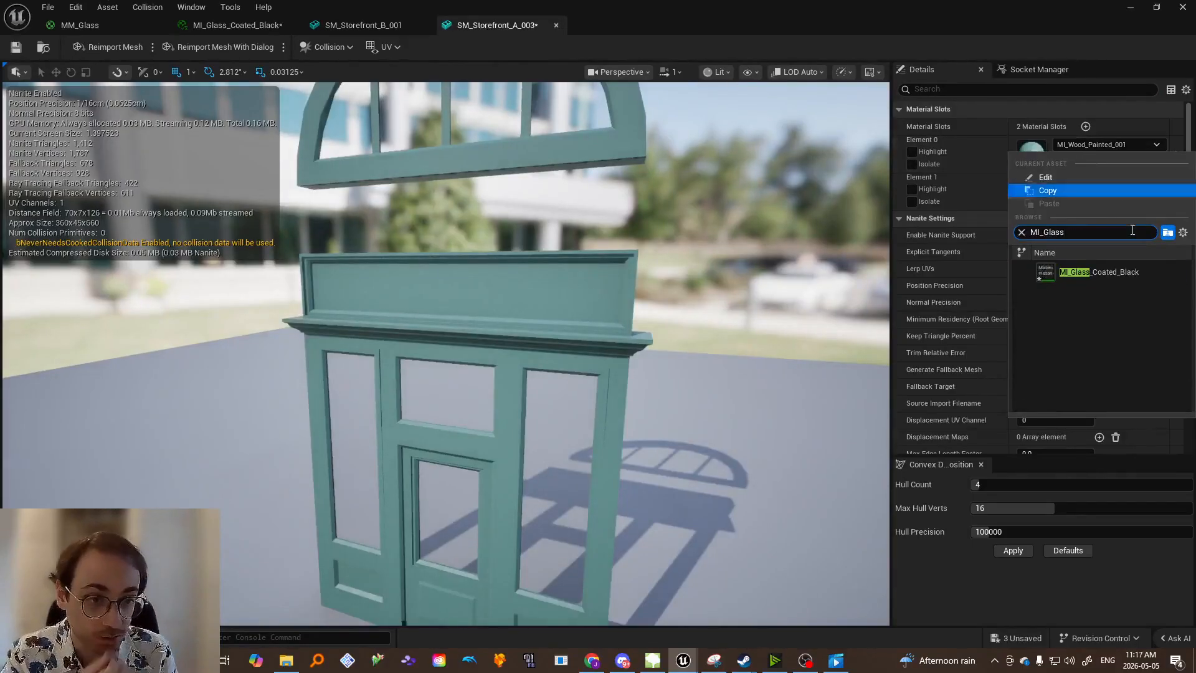
pyautogui.click(1101, 272)
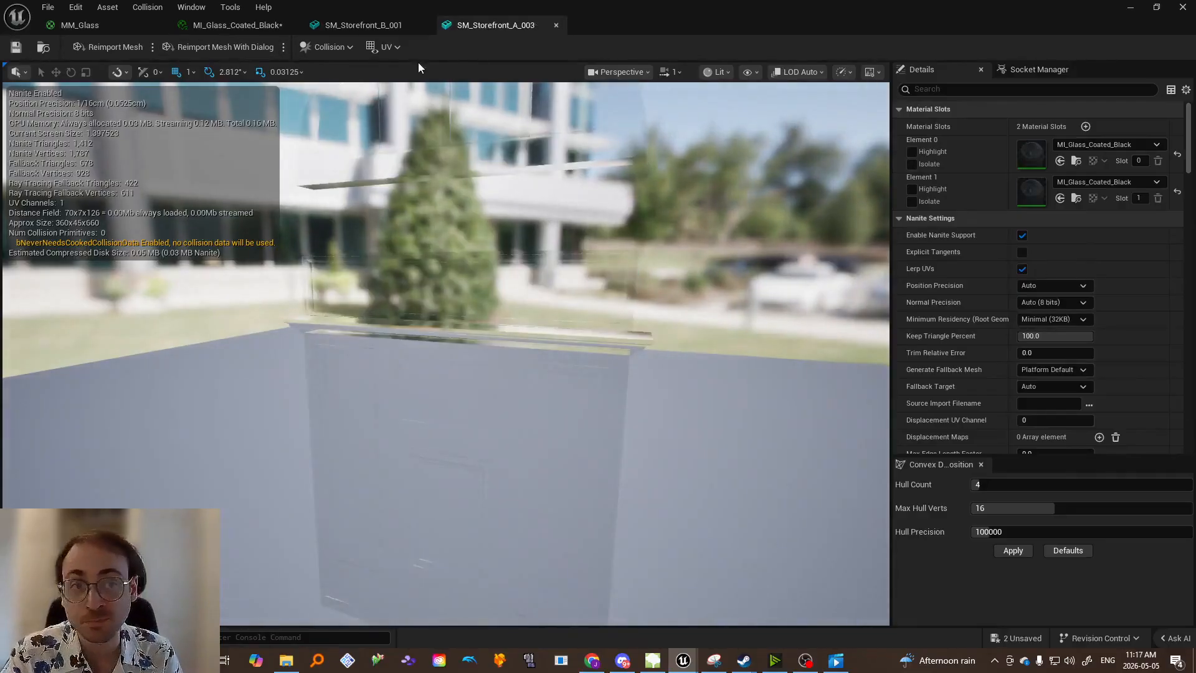
# Minimize the mesh editor, examine the all-glass storefronts in the Nanite Mask visualization, and return the viewport to Lit mode
pyautogui.click(1131, 9)
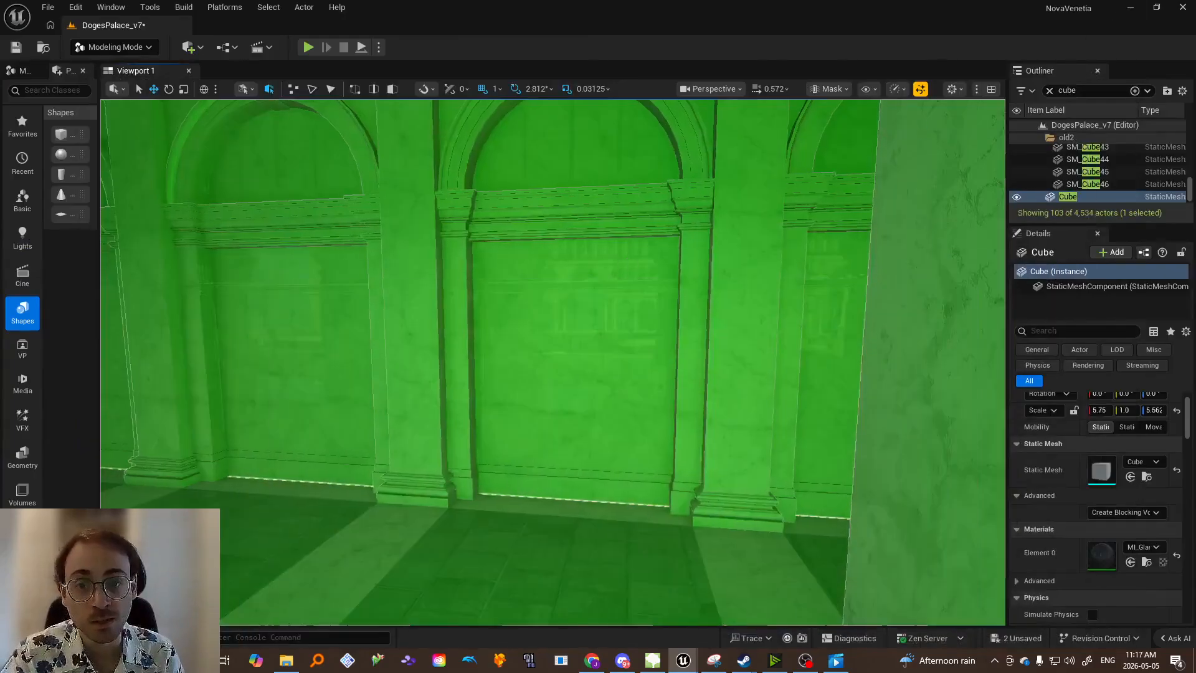
pyautogui.moveTo(553, 362); pyautogui.dragTo(560, 349, button='right')
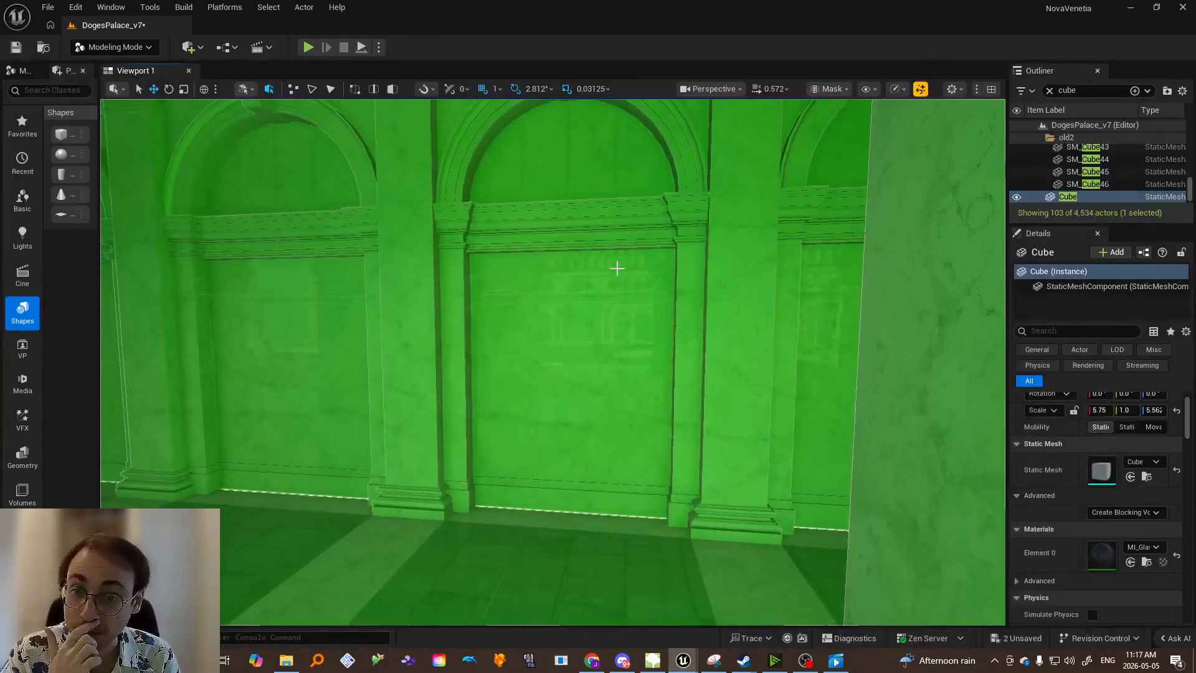
pyautogui.press('w')
pyautogui.moveTo(611, 282)
pyautogui.mouseDown(button='right')
pyautogui.moveTo(635, 279)
pyautogui.moveTo(623, 280)
pyautogui.mouseUp(button='right')
pyautogui.click(838, 89)
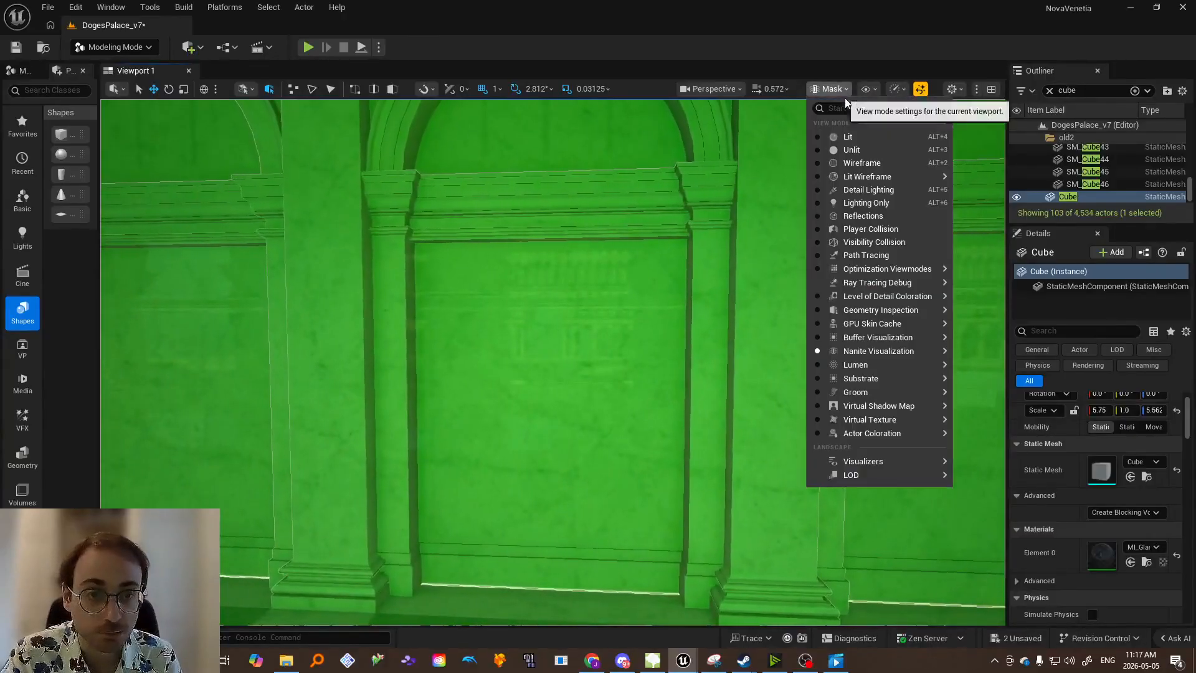
pyautogui.click(851, 136)
# Focus on the selected glass Cube outside the arcade and examine its transparency and reflections from several angles
pyautogui.press('f')
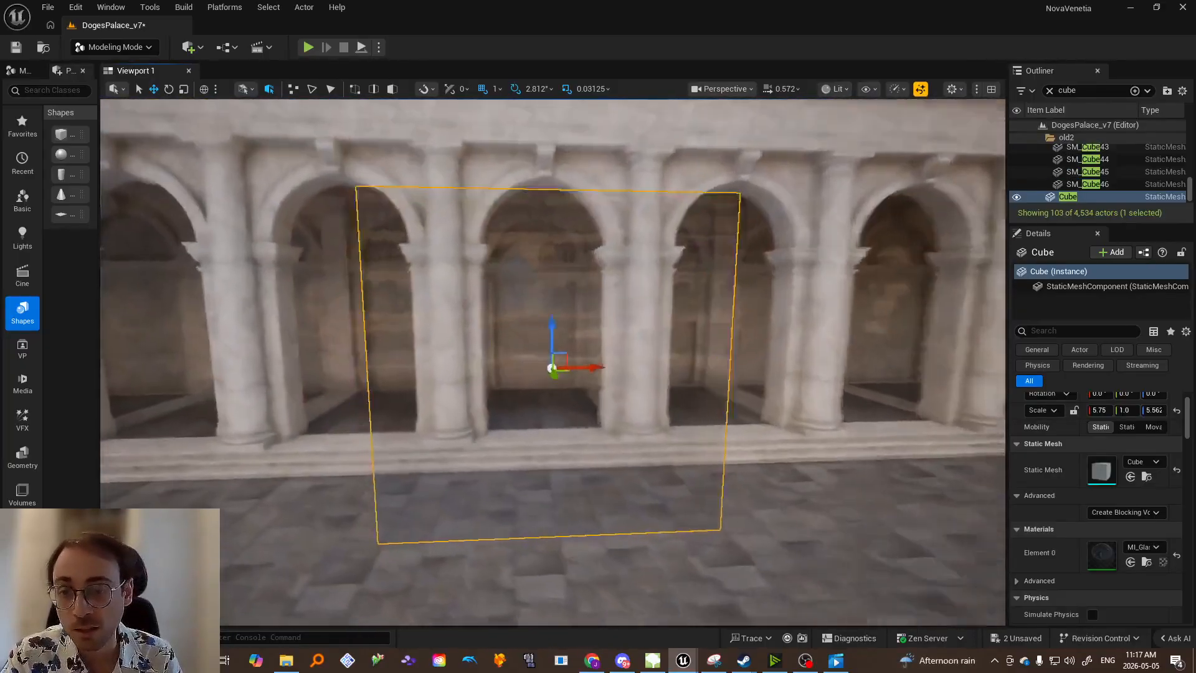
pyautogui.press('w')
pyautogui.press('a')
pyautogui.moveTo(668, 272)
pyautogui.mouseDown(button='right')
pyautogui.moveTo(728, 268)
pyautogui.moveTo(595, 271)
pyautogui.moveTo(662, 277)
pyautogui.mouseUp(button='right')
pyautogui.press('s')
pyautogui.press('d')
pyautogui.press('s')
pyautogui.press('d')
pyautogui.press('w')
pyautogui.press('d')
pyautogui.press('s')
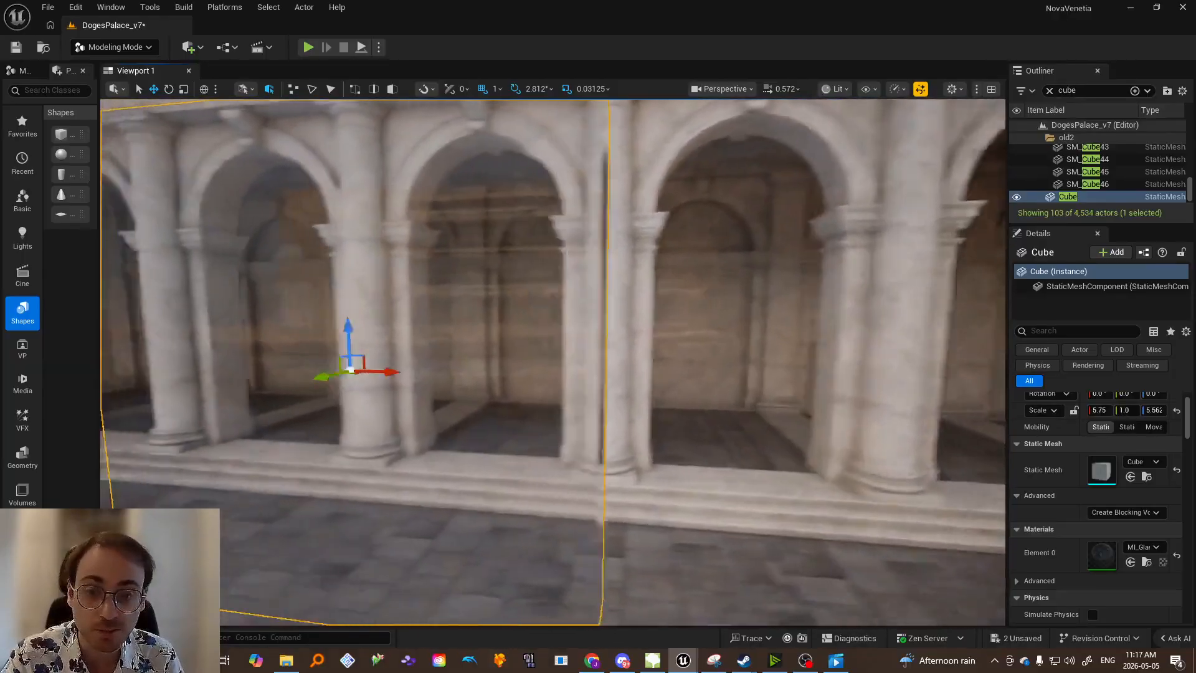
# Approach the arcade and examine the reflections on the all-glass storefronts between the columns
pyautogui.press('a')
pyautogui.moveTo(661, 277); pyautogui.dragTo(735, 272, button='right')
pyautogui.press('d')
pyautogui.press('a')
pyautogui.press('s')
pyautogui.moveTo(633, 330); pyautogui.dragTo(683, 364, button='right')
pyautogui.press('d')
pyautogui.press('w')
pyautogui.press('w')
pyautogui.press('s')
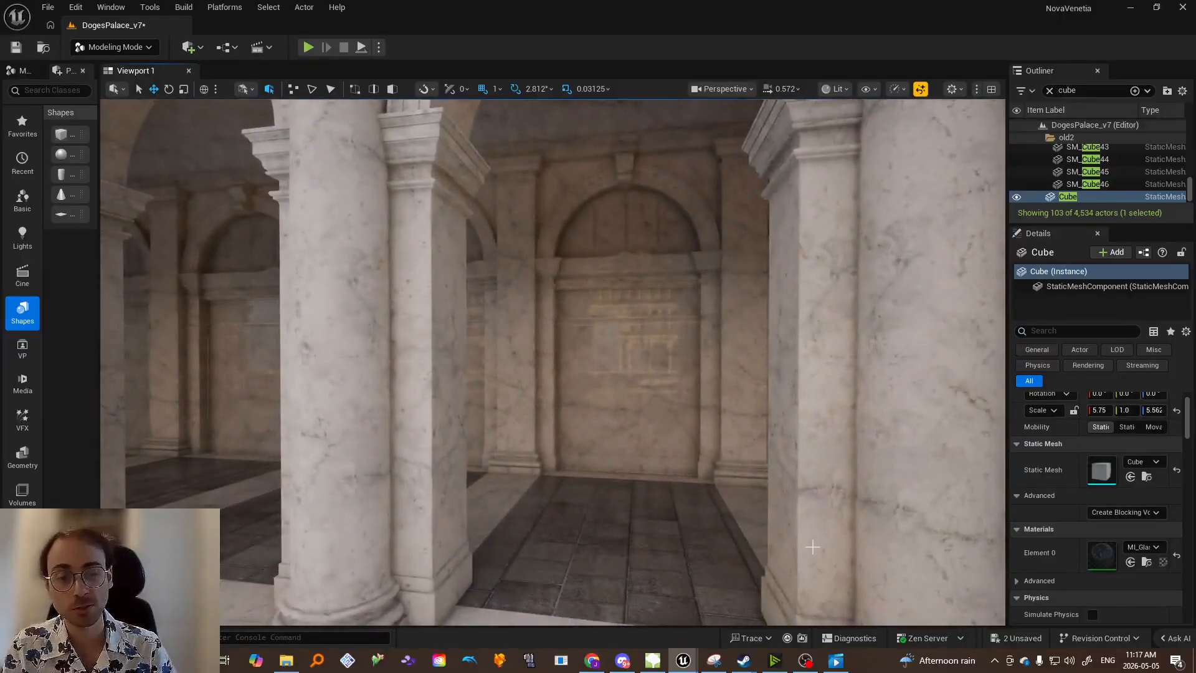